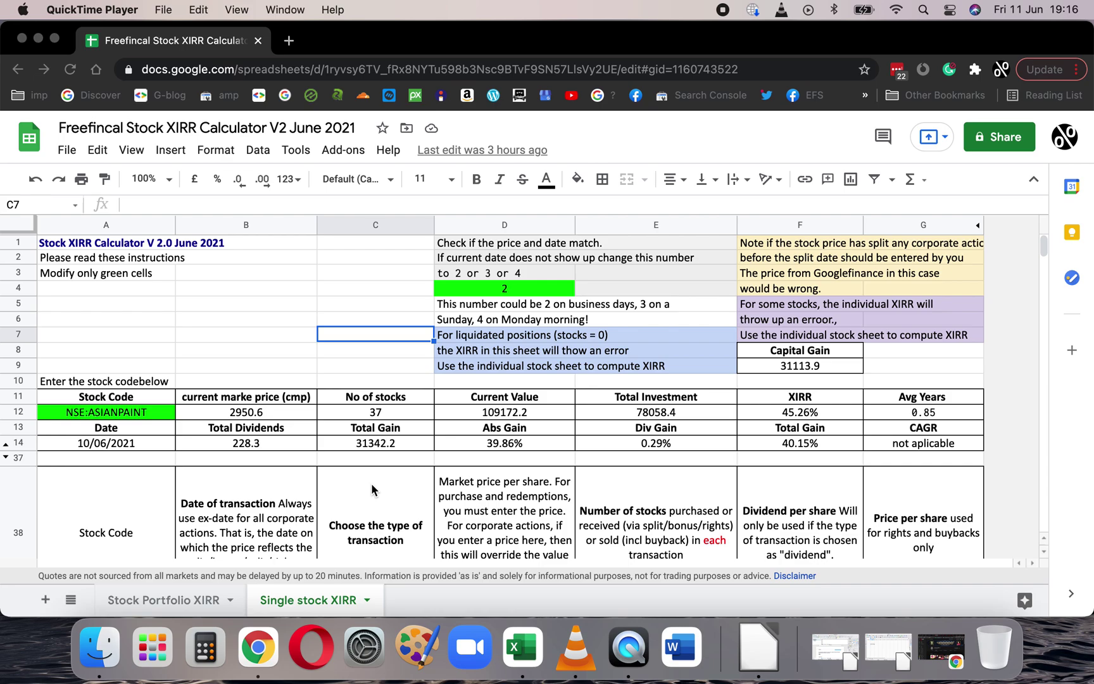
Review the Single stock XIRR sheet's instructions, result summary and list of NSE:ASIANPAINT purchase and dividend transactions.
{"action": "right_click", "coordinate": [325, 603]}
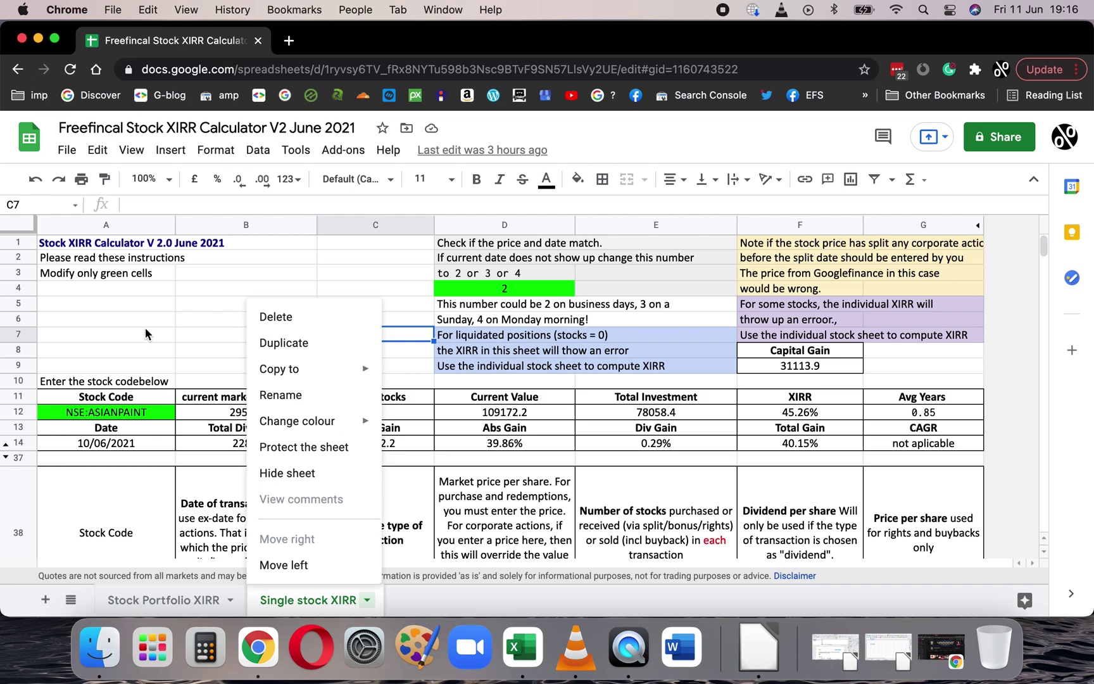
{"action": "left_click", "coordinate": [197, 319]}
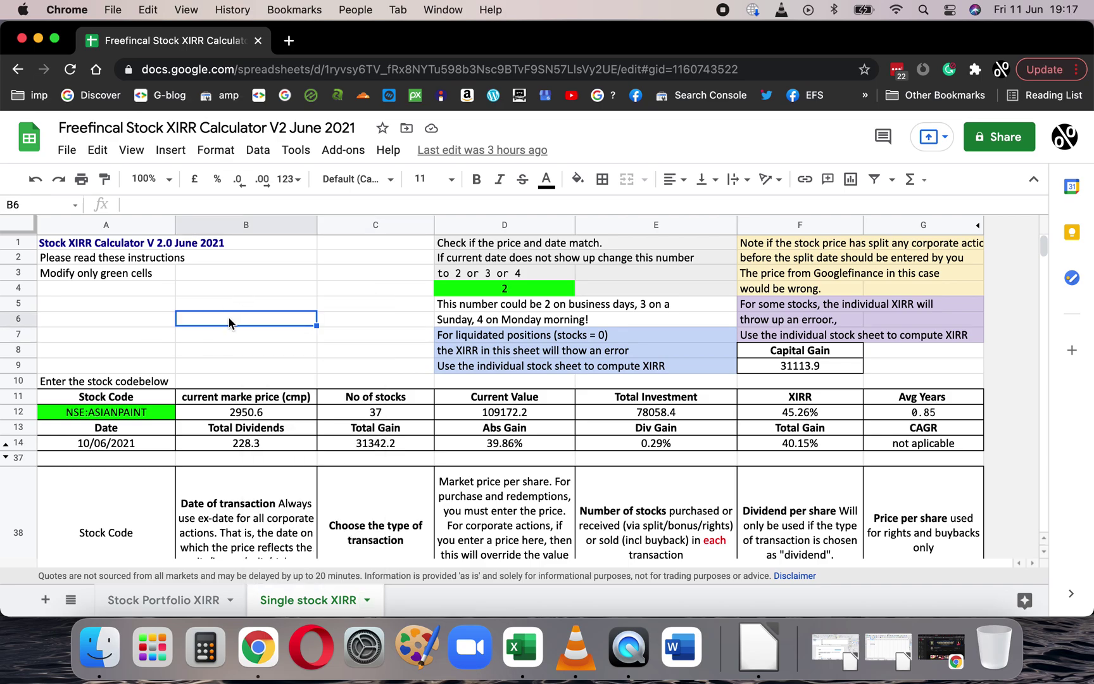
{"action": "scroll", "coordinate": [359, 451], "scroll_direction": "down", "scroll_amount": 2}
{"action": "scroll", "coordinate": [358, 450], "scroll_direction": "down", "scroll_amount": 10}
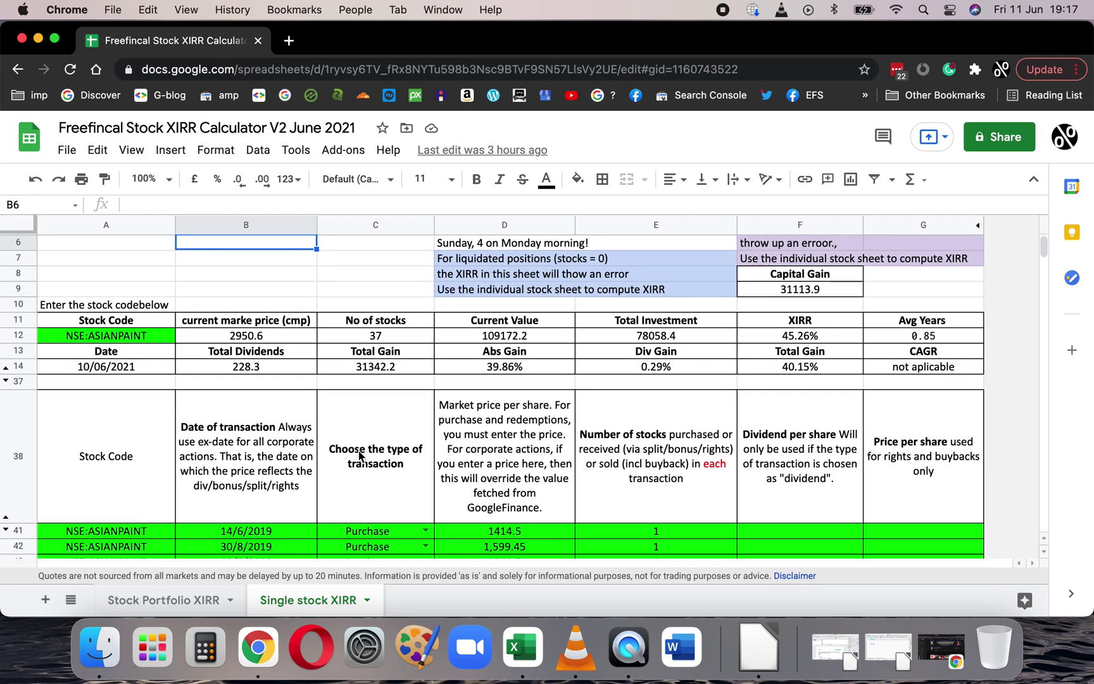
{"action": "scroll", "coordinate": [359, 478], "scroll_direction": "up", "scroll_amount": 6}
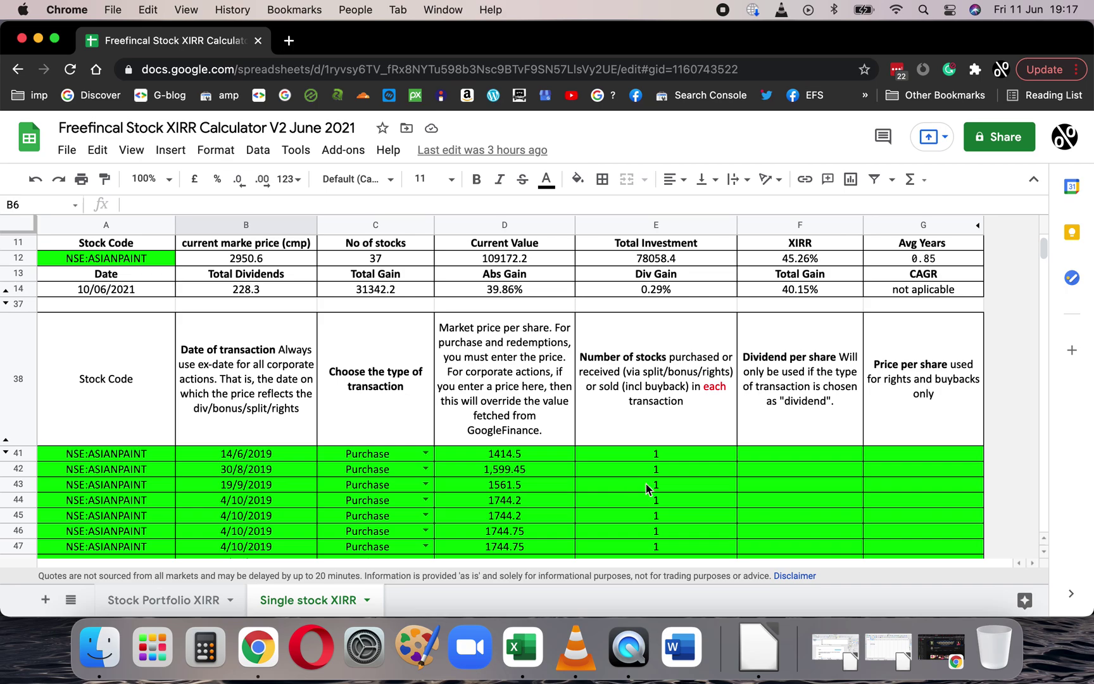
{"action": "scroll", "coordinate": [646, 484], "scroll_direction": "down", "scroll_amount": 3}
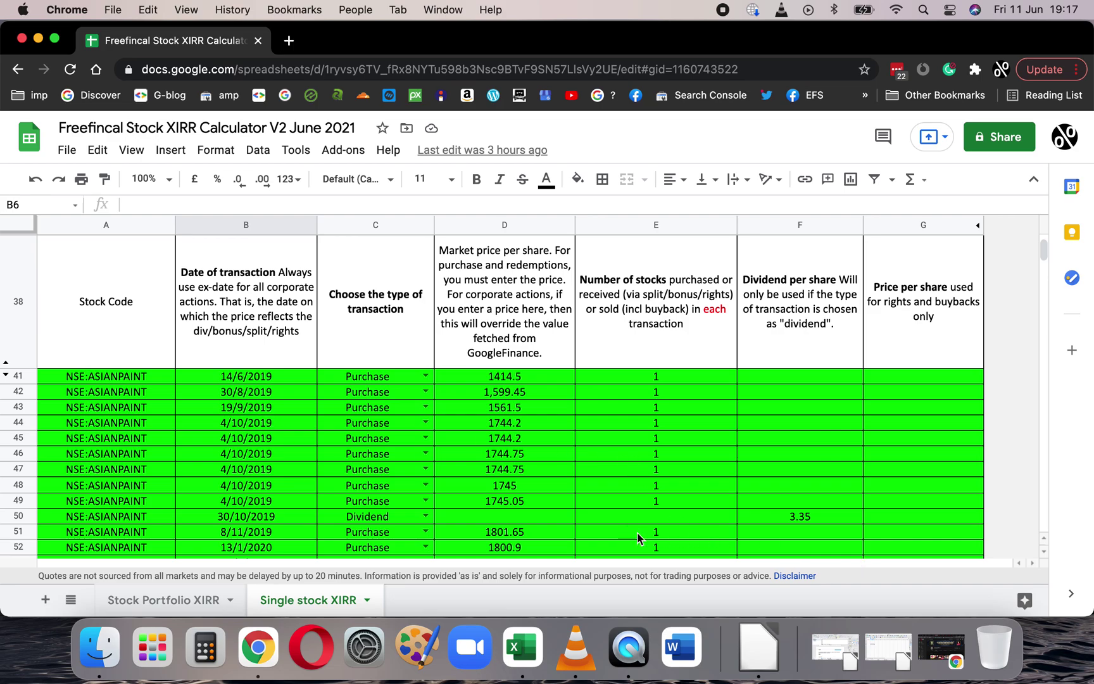
{"action": "scroll", "coordinate": [666, 529], "scroll_direction": "down", "scroll_amount": 6}
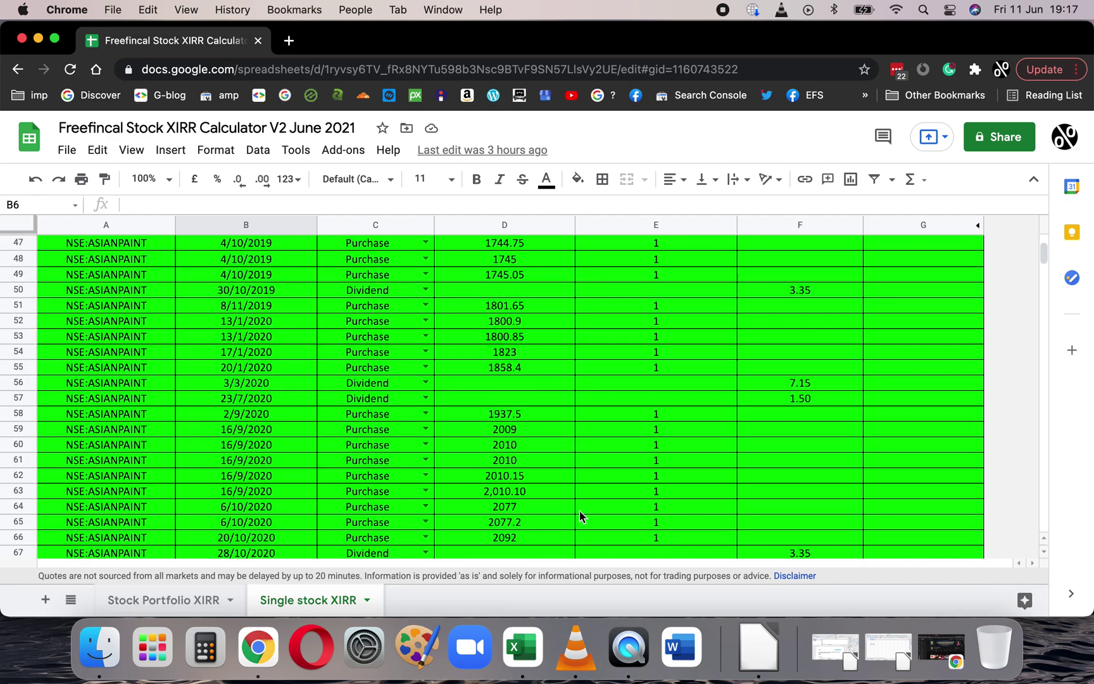
{"action": "scroll", "coordinate": [768, 509], "scroll_direction": "up", "scroll_amount": 10}
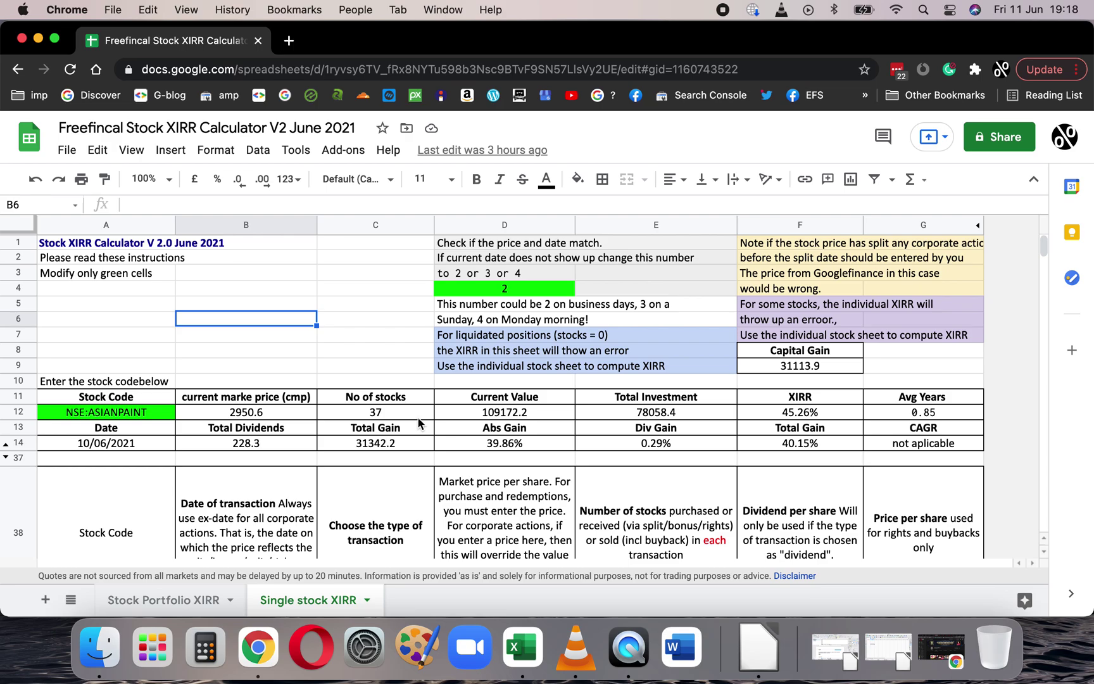
{"action": "left_click", "coordinate": [130, 321]}
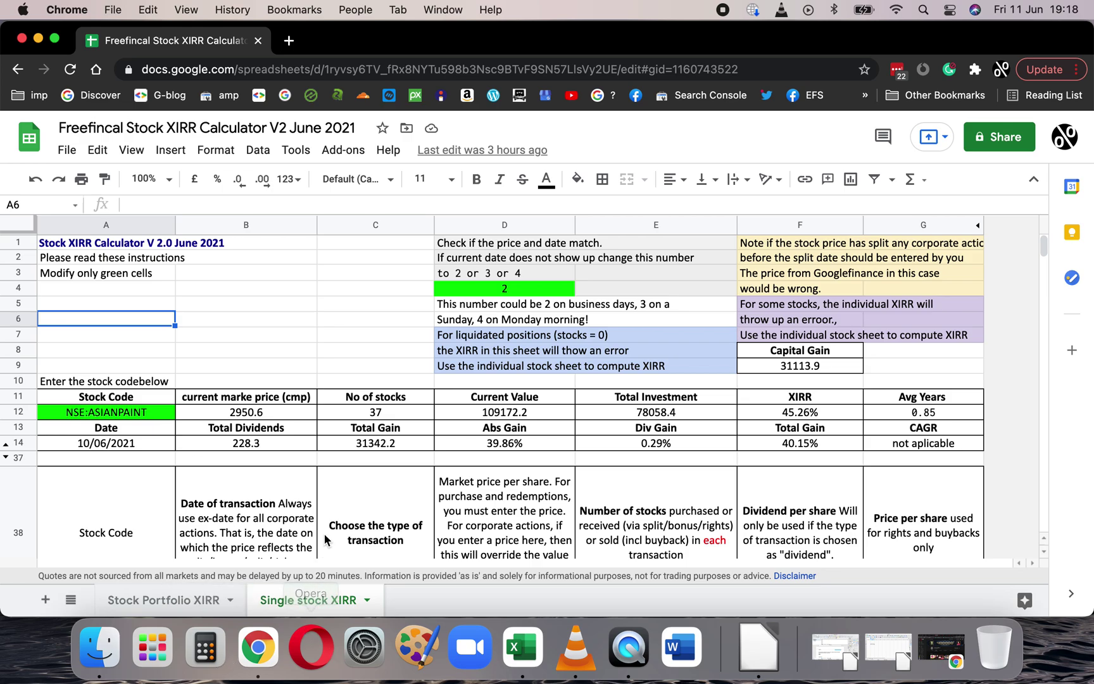
{"action": "left_click", "coordinate": [282, 276]}
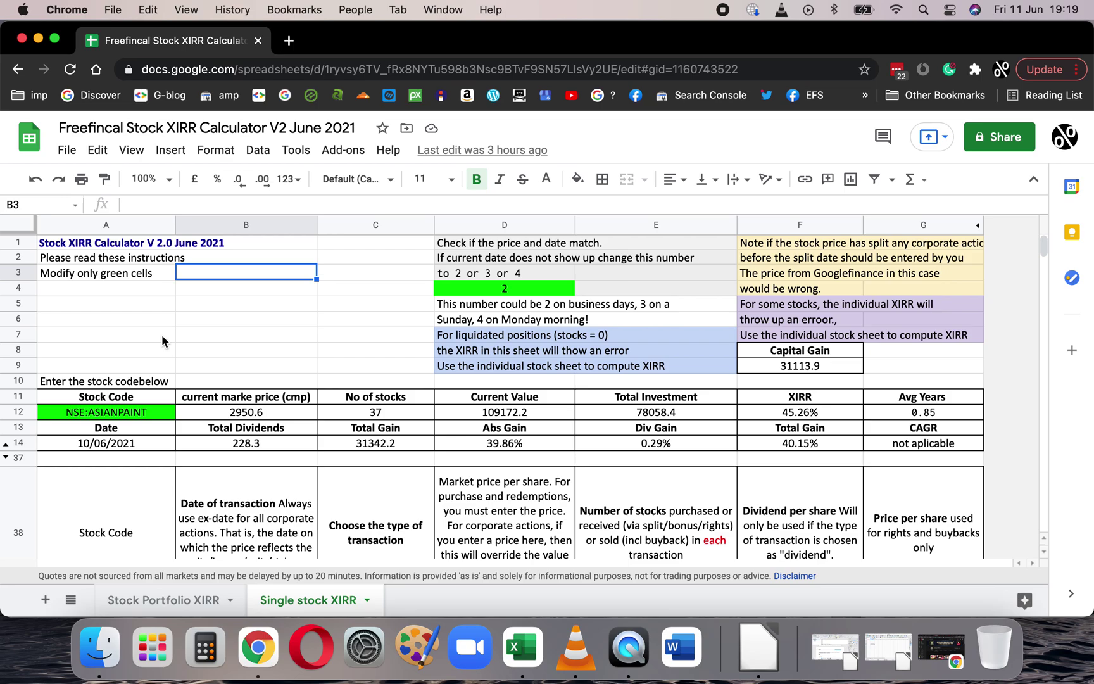
Change the green date-offset number in cell D4 of the Single stock XIRR sheet to 3.
{"action": "left_click", "coordinate": [470, 292]}
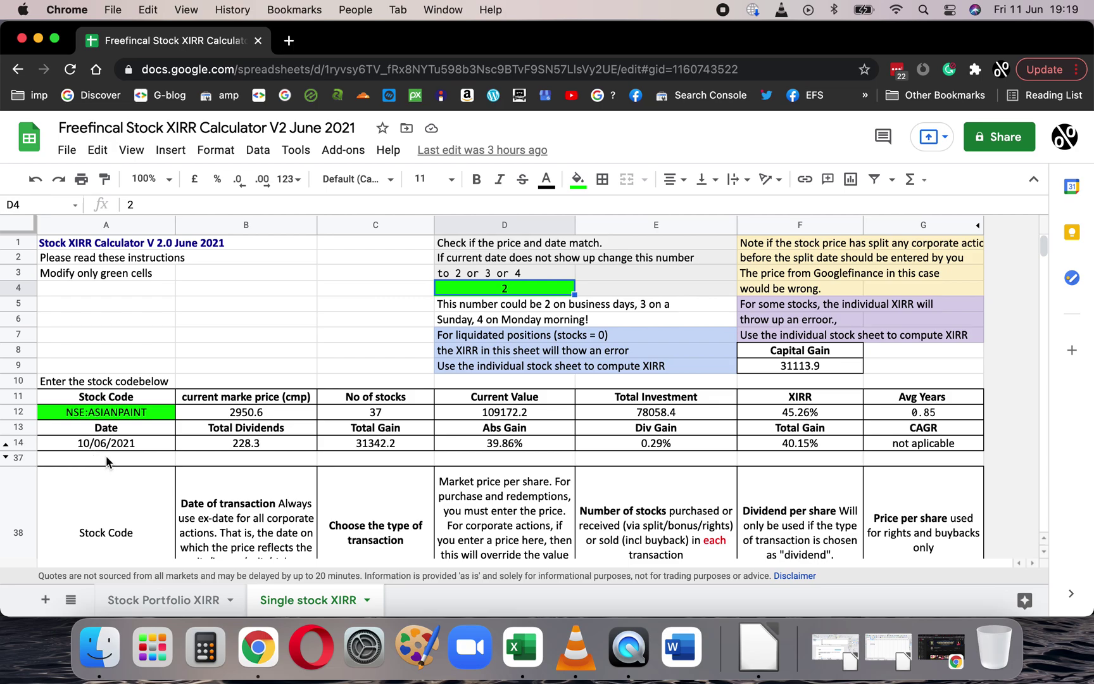
{"action": "type", "text": "3"}
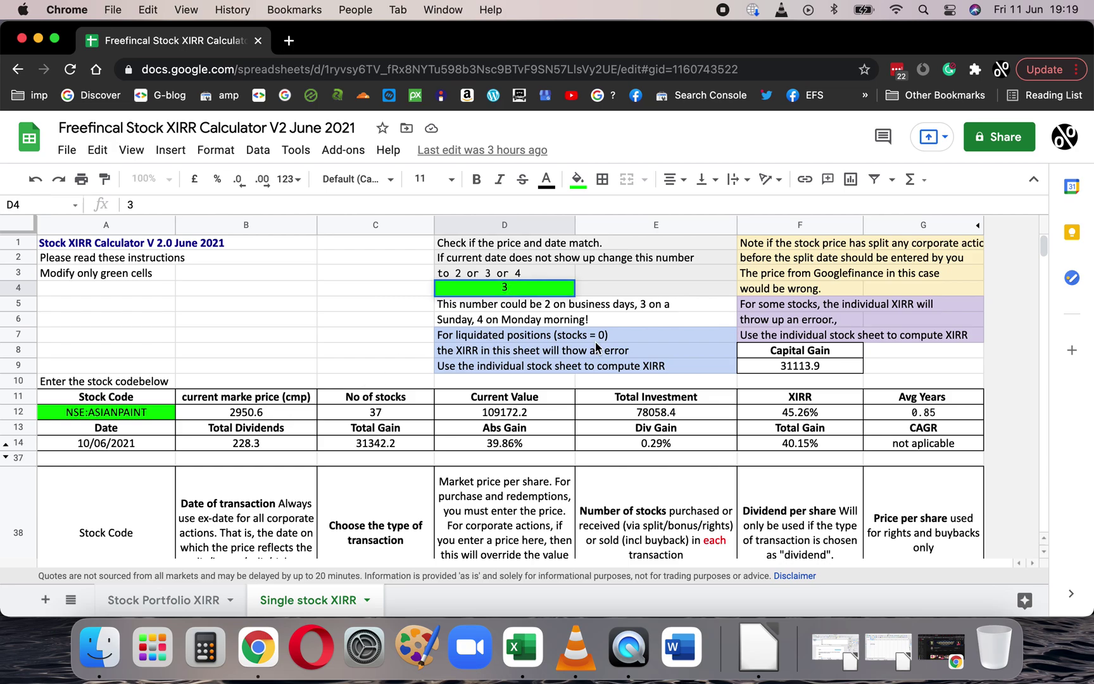
{"action": "key", "text": "Return"}
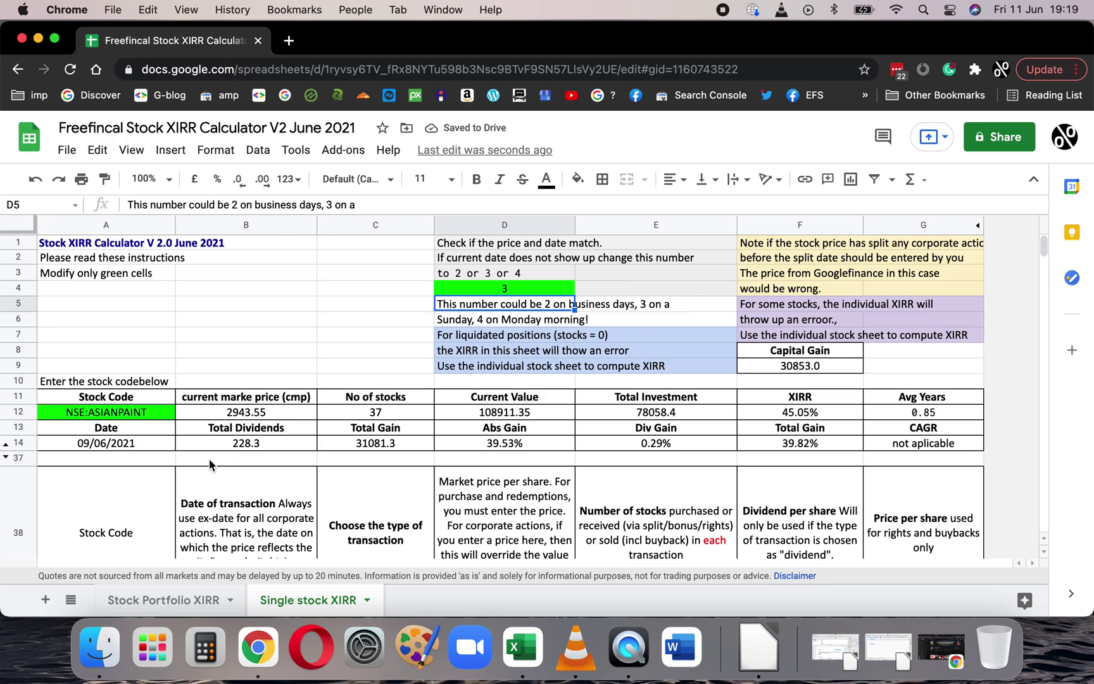
Set the date-offset number in cell D4 back to 2.
{"action": "left_click", "coordinate": [518, 286]}
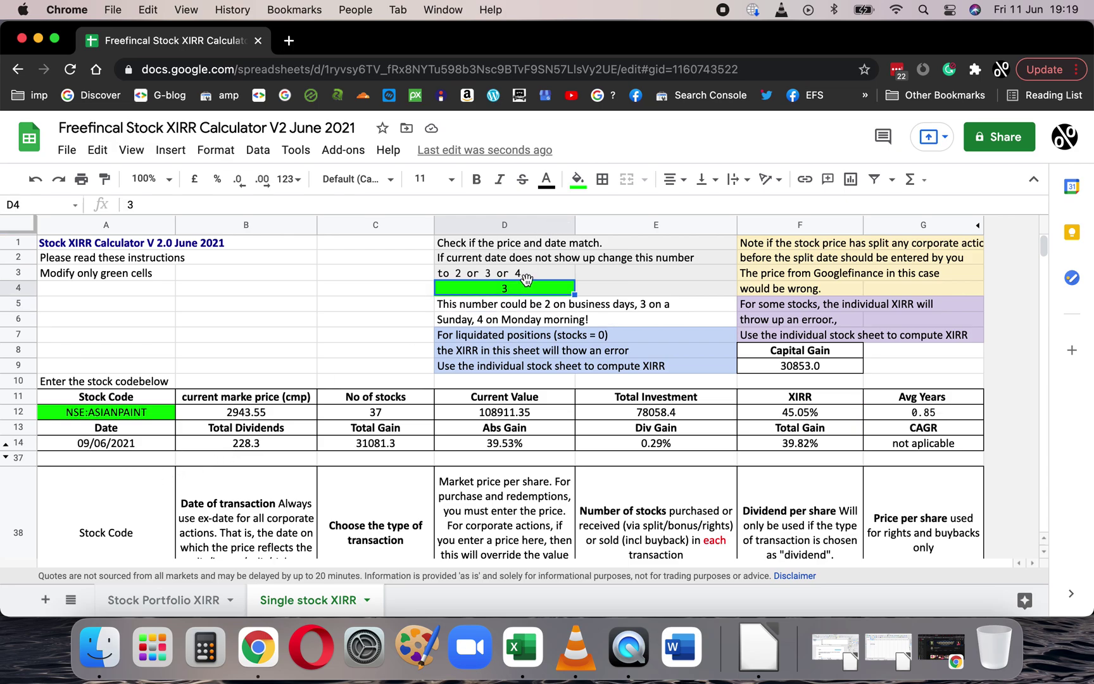
{"action": "type", "text": "2"}
{"action": "key", "text": "Return"}
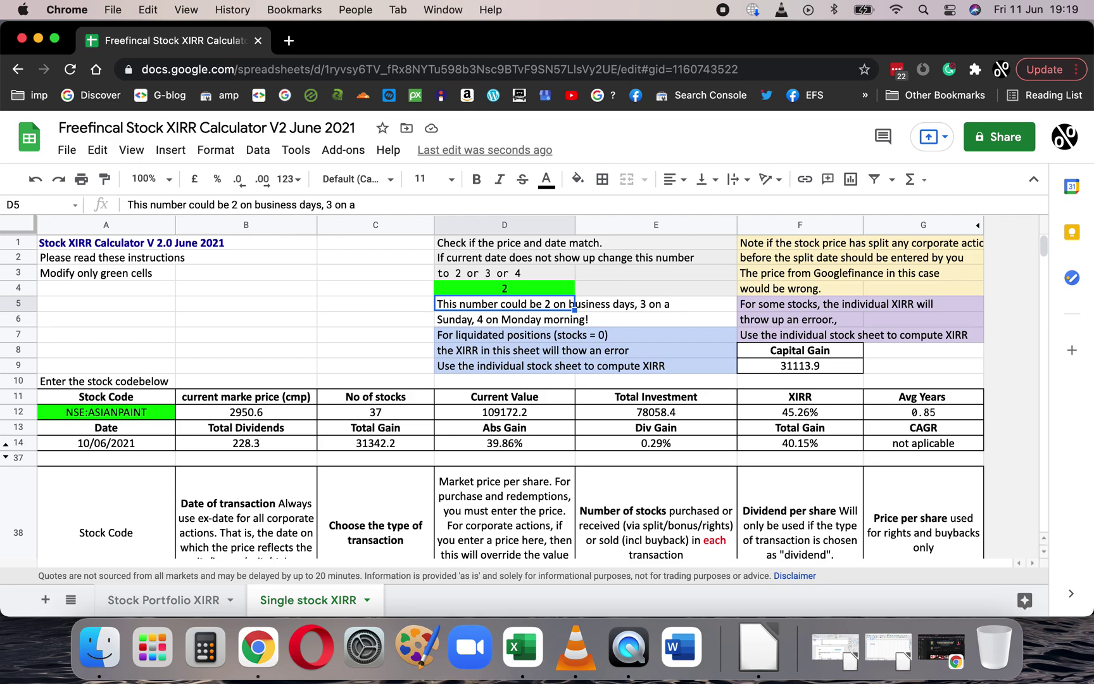
Examine the stock's gain, XIRR, average years and CAGR results alongside the dated transactions they are based on.
{"action": "left_click", "coordinate": [386, 284]}
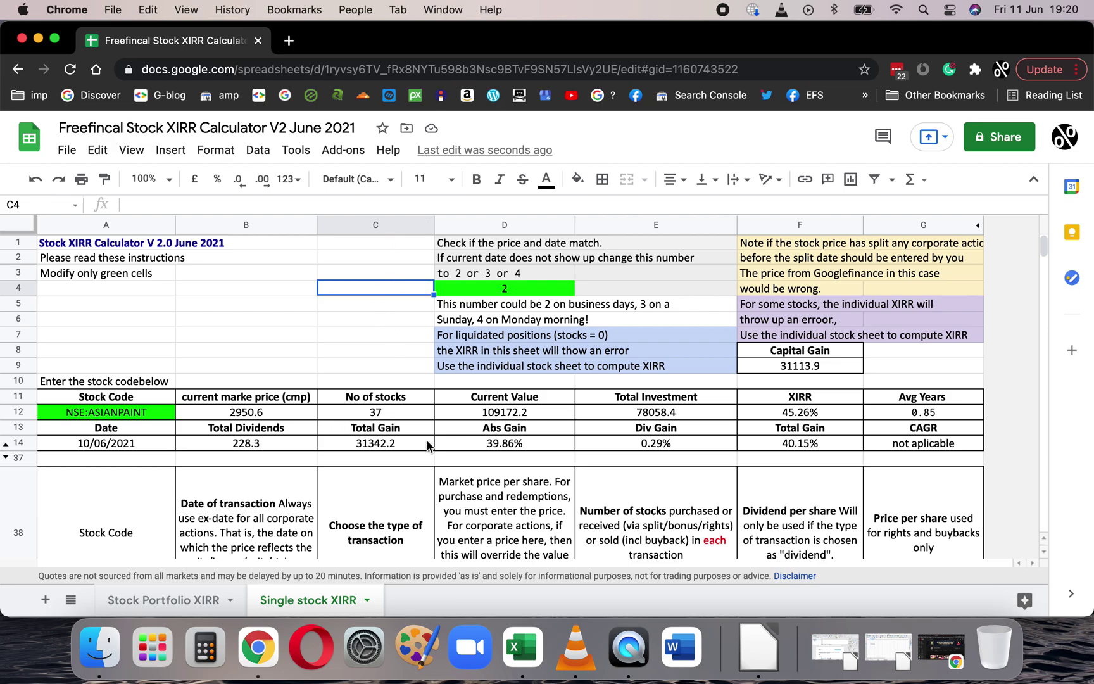
{"action": "scroll", "coordinate": [384, 500], "scroll_direction": "down", "scroll_amount": 5}
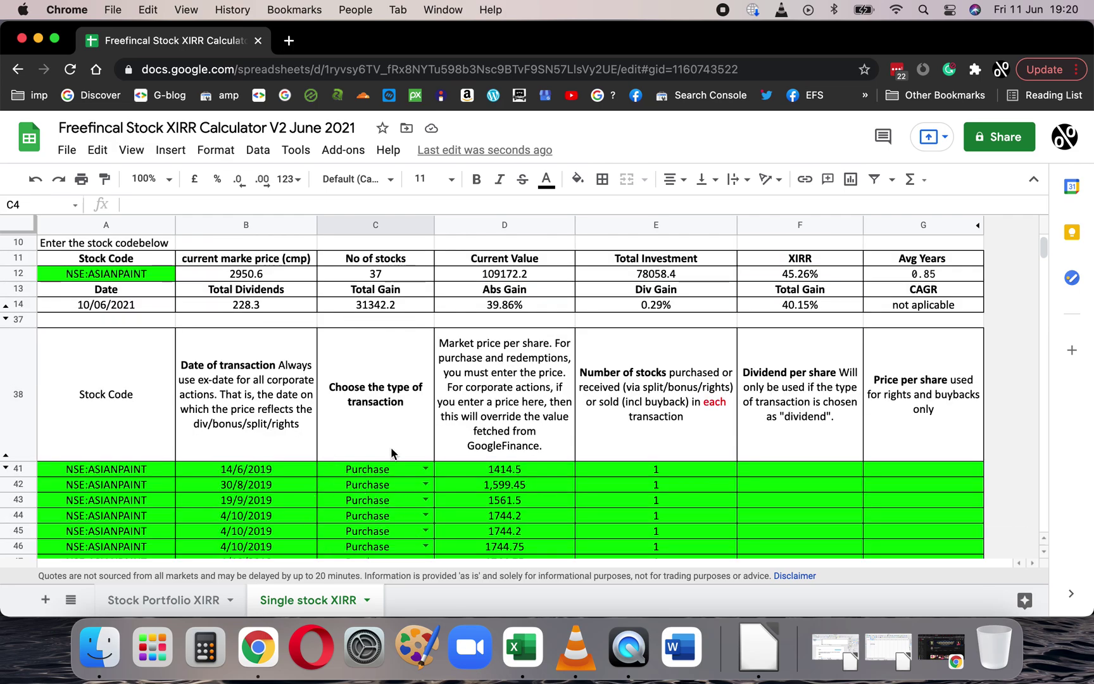
{"action": "scroll", "coordinate": [437, 488], "scroll_direction": "up", "scroll_amount": 5}
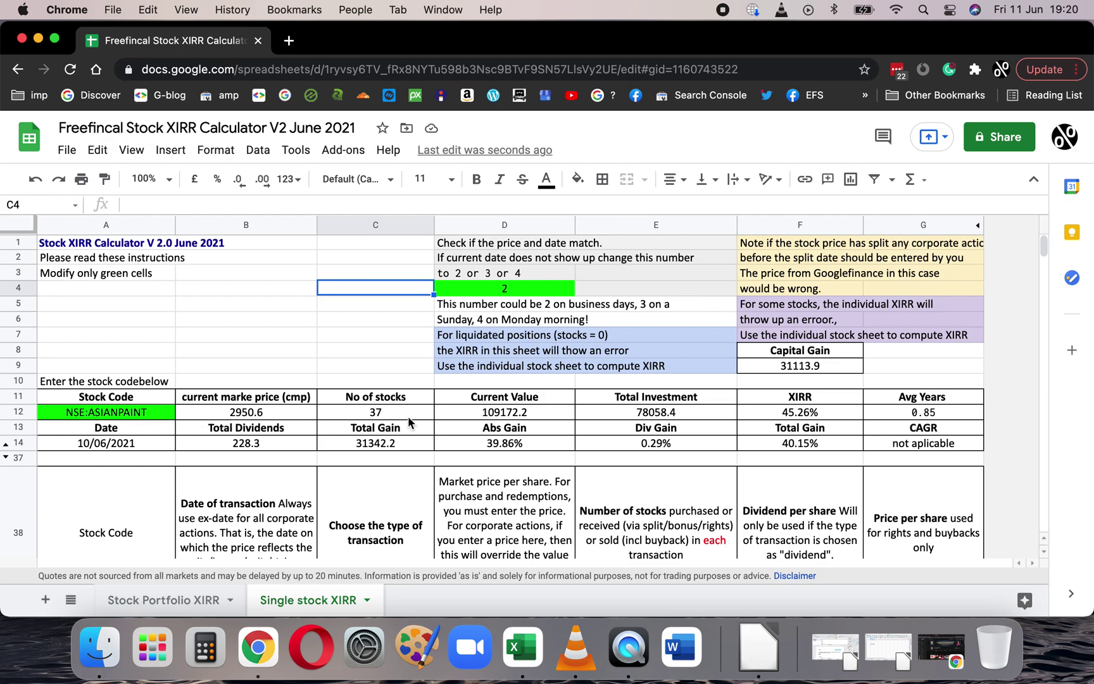
{"action": "scroll", "coordinate": [613, 463], "scroll_direction": "down", "scroll_amount": 3}
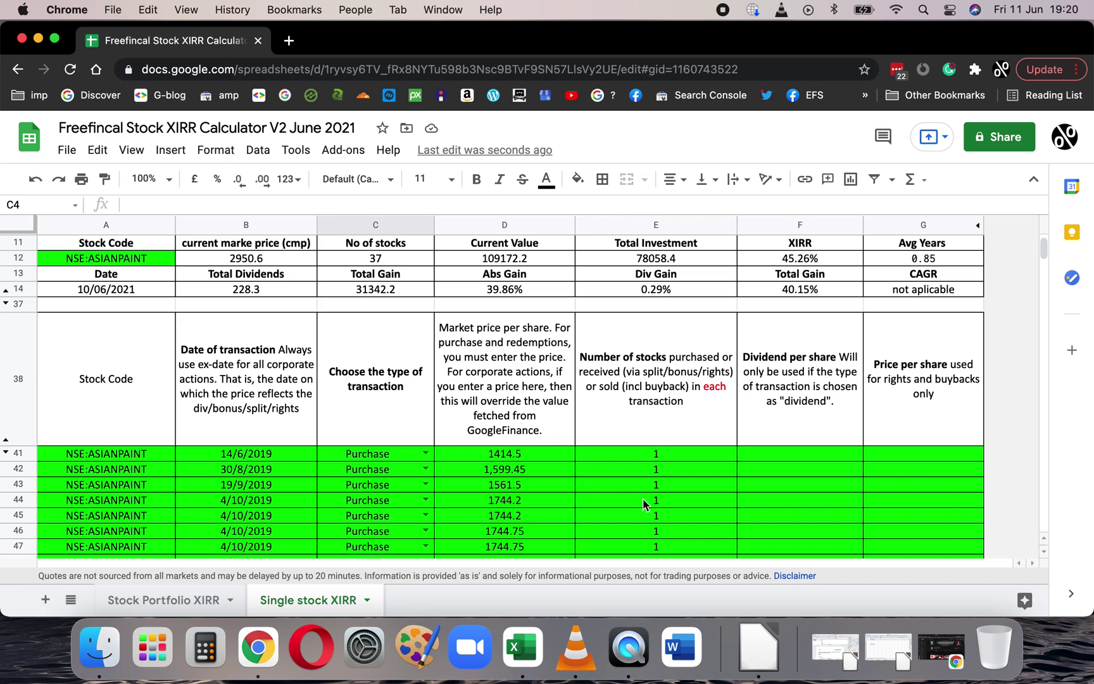
{"action": "scroll", "coordinate": [644, 503], "scroll_direction": "up", "scroll_amount": 2}
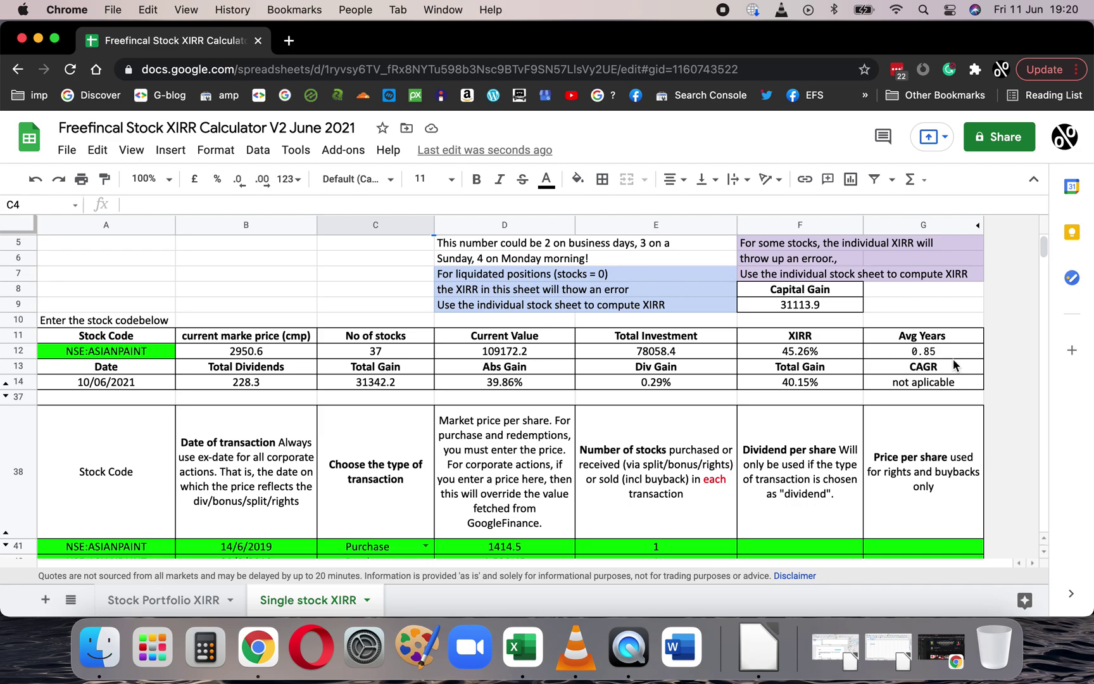
{"action": "scroll", "coordinate": [847, 367], "scroll_direction": "down", "scroll_amount": 3}
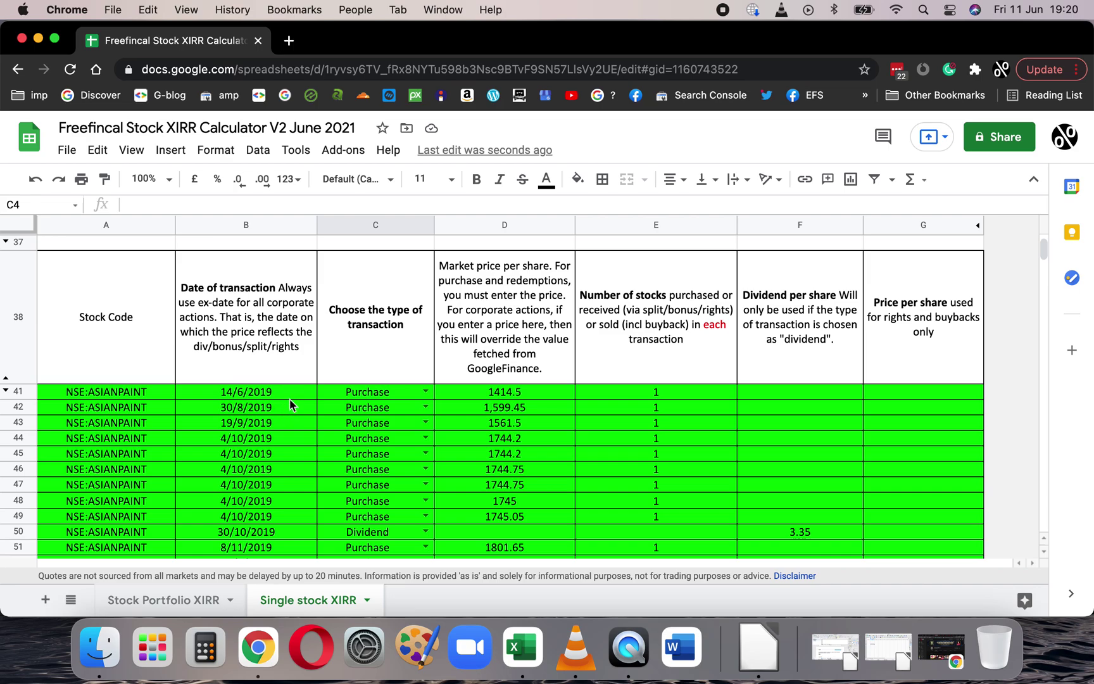
{"action": "scroll", "coordinate": [311, 511], "scroll_direction": "up", "scroll_amount": 5}
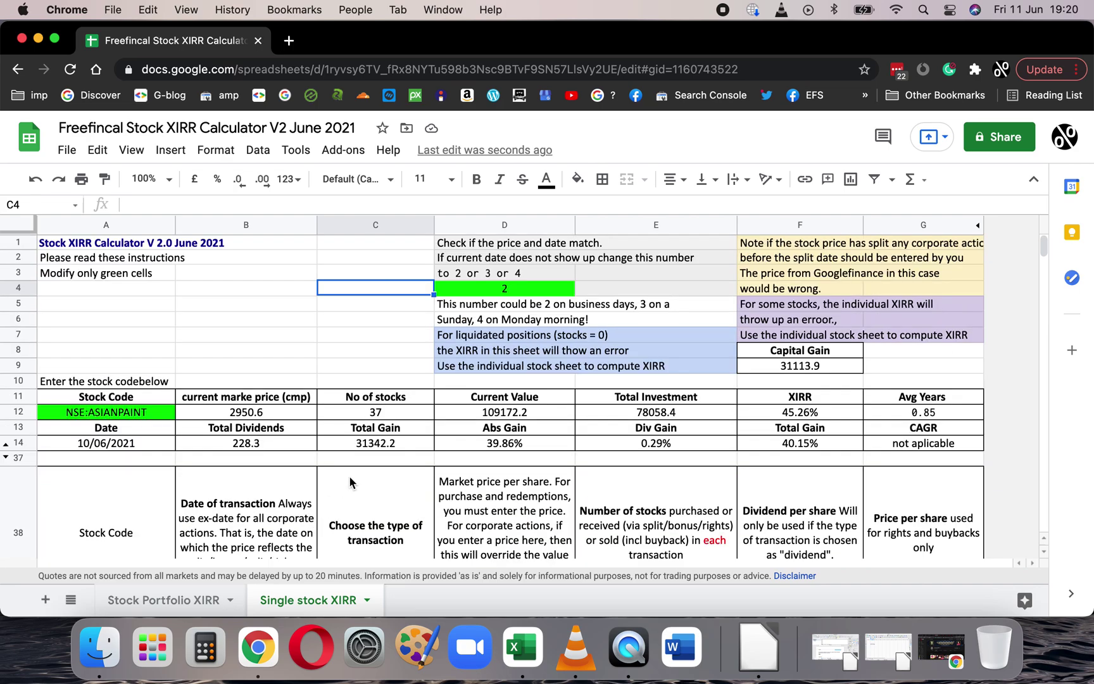
{"action": "scroll", "coordinate": [489, 480], "scroll_direction": "down", "scroll_amount": 1}
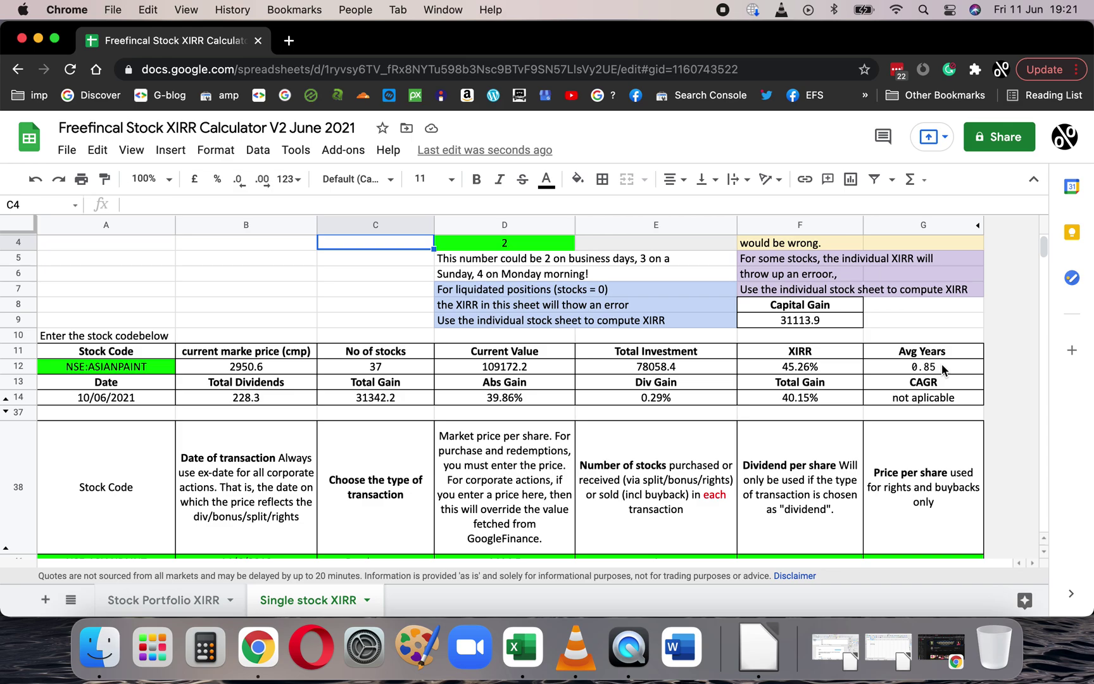
{"action": "scroll", "coordinate": [583, 377], "scroll_direction": "down", "scroll_amount": 3}
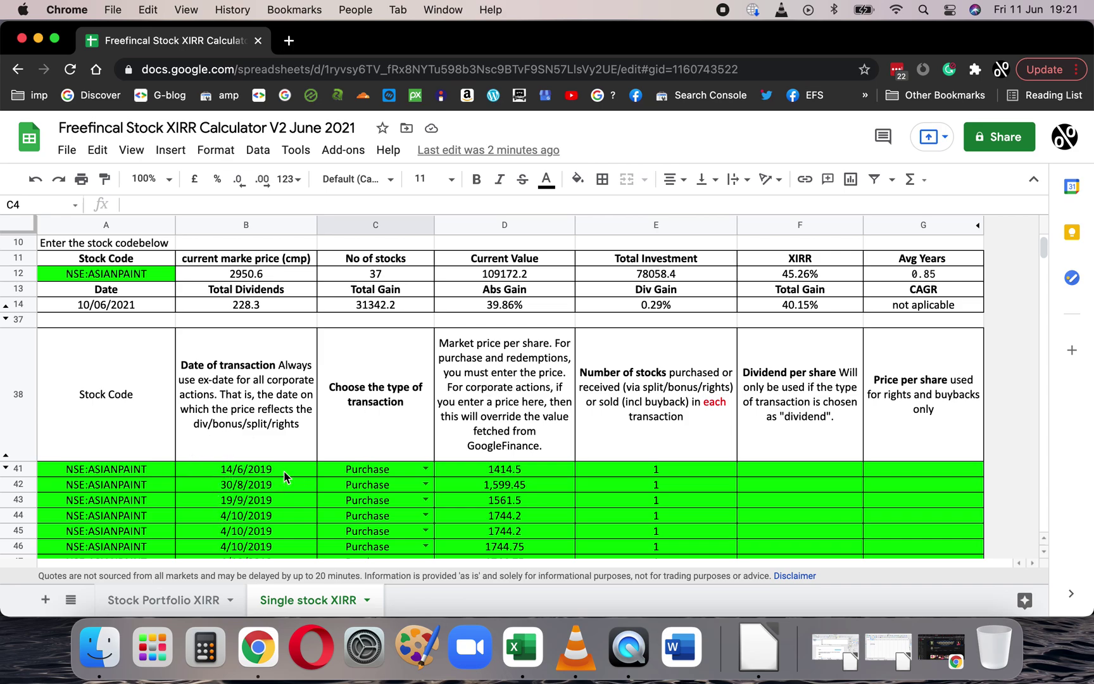
{"action": "scroll", "coordinate": [633, 393], "scroll_direction": "up", "scroll_amount": 1}
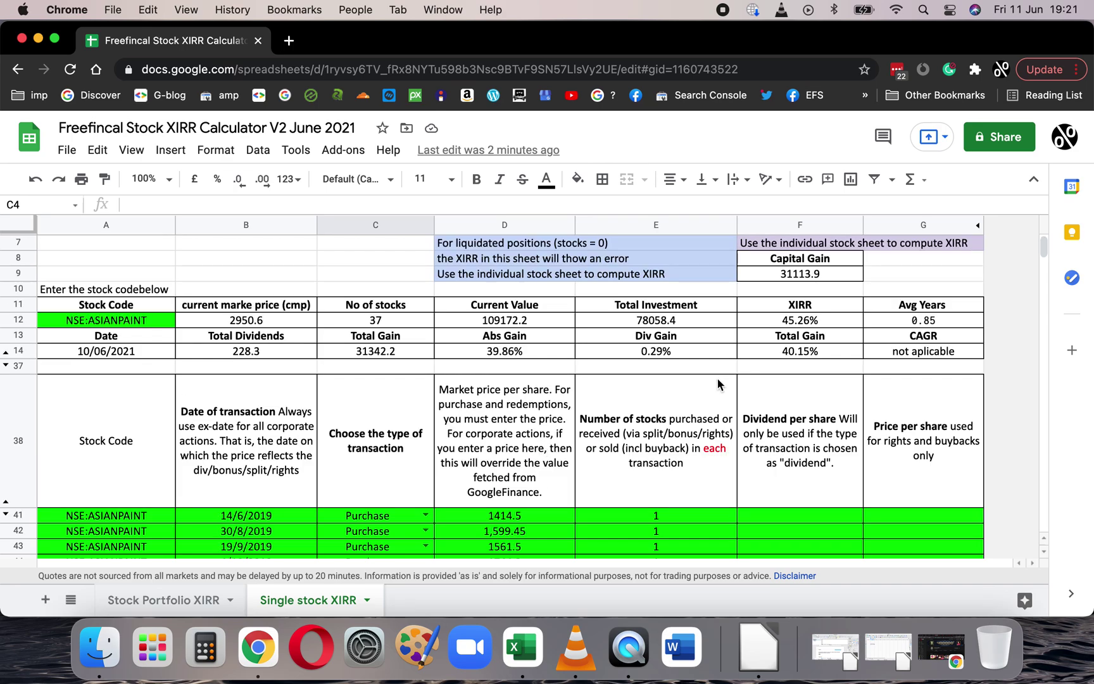
Inspect the CAGR formula in G14 and the transaction type options for the first transaction in C41.
{"action": "left_click", "coordinate": [909, 359]}
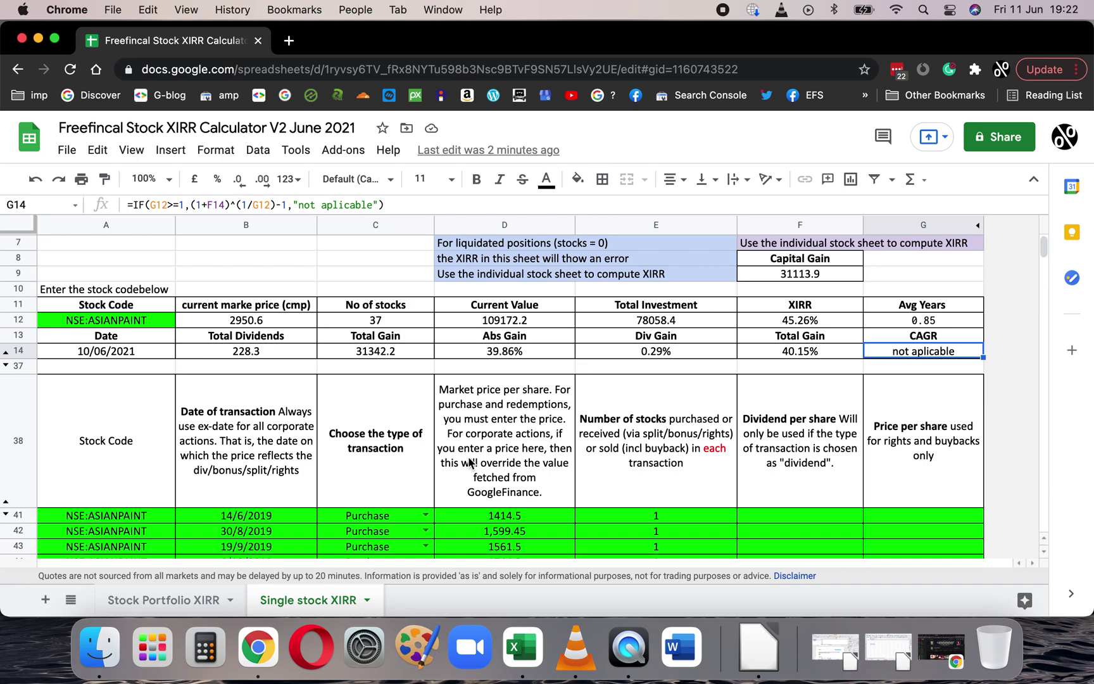
{"action": "scroll", "coordinate": [443, 456], "scroll_direction": "down", "scroll_amount": 3}
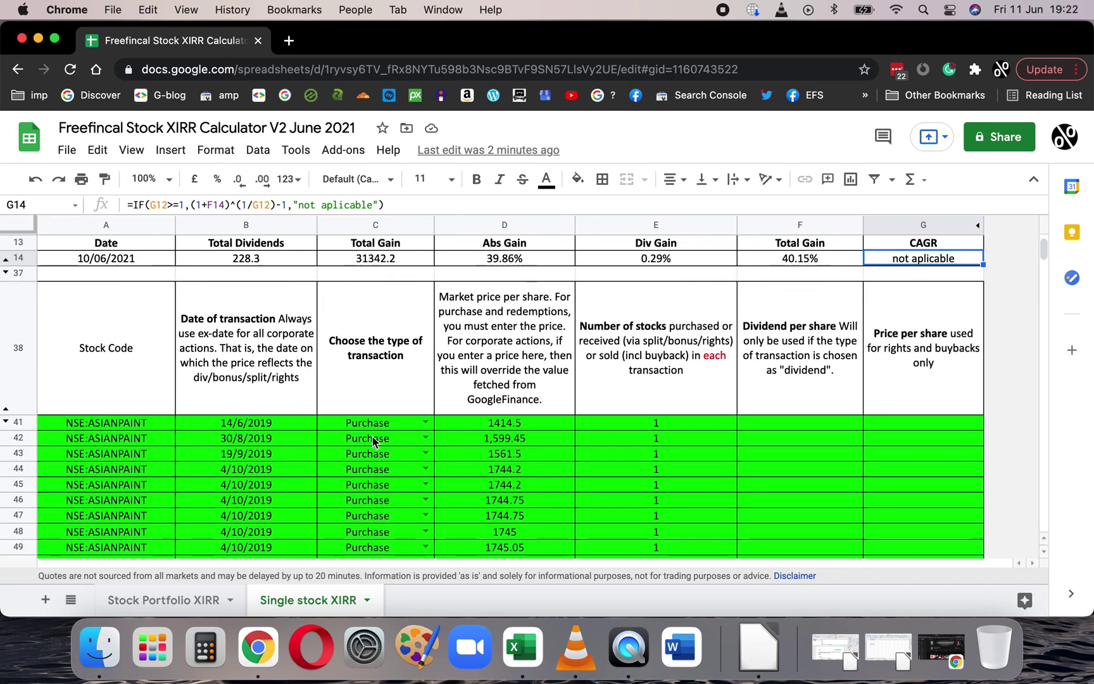
{"action": "left_click", "coordinate": [430, 425]}
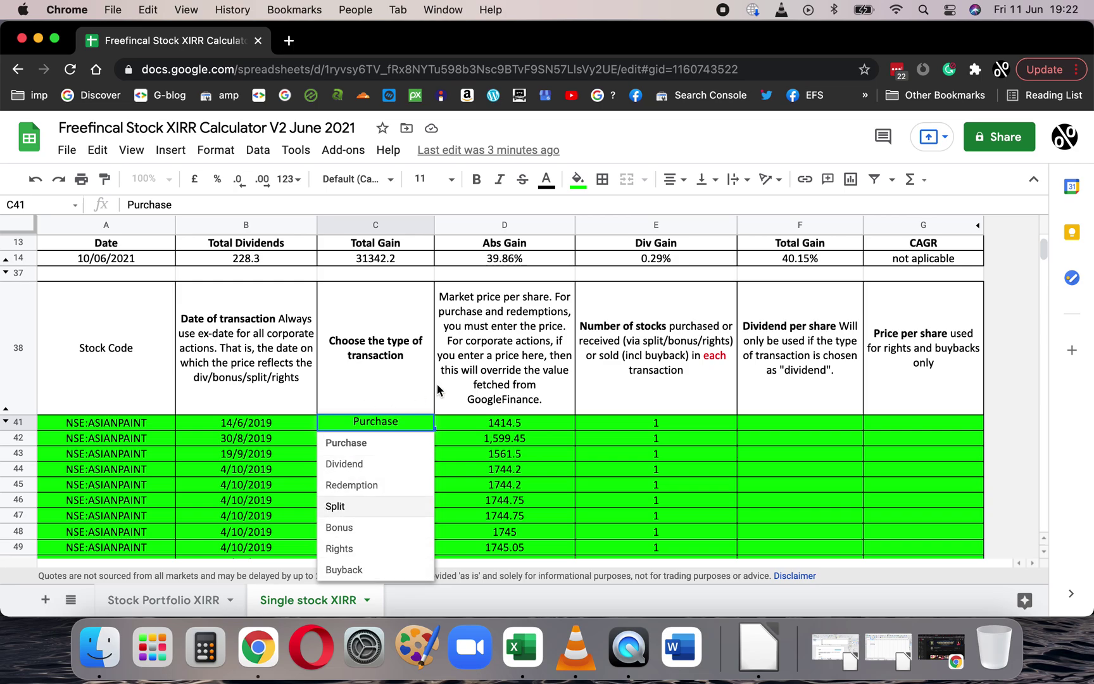
{"action": "left_click", "coordinate": [764, 277]}
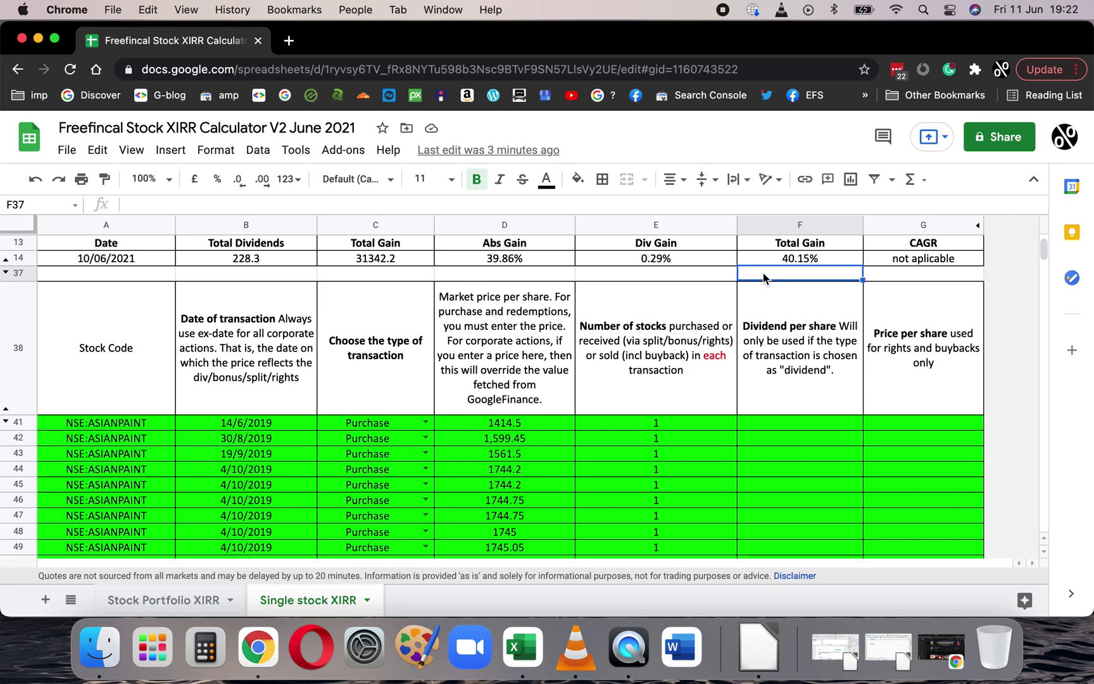
{"action": "scroll", "coordinate": [430, 389], "scroll_direction": "up", "scroll_amount": 5}
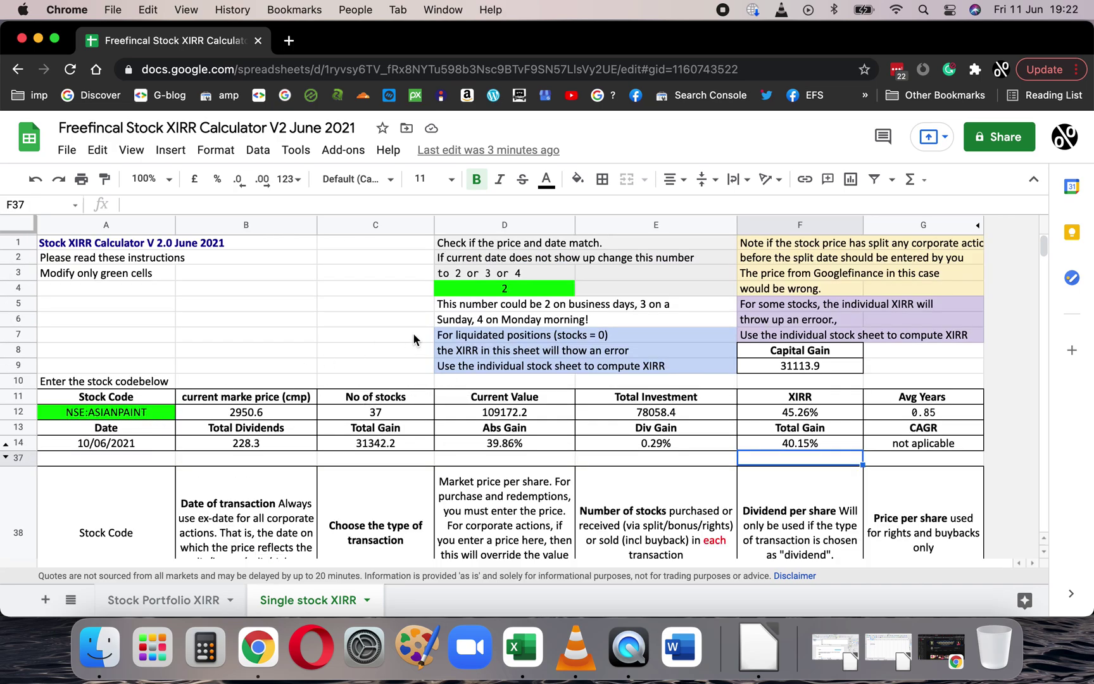
{"action": "scroll", "coordinate": [408, 410], "scroll_direction": "down", "scroll_amount": 5}
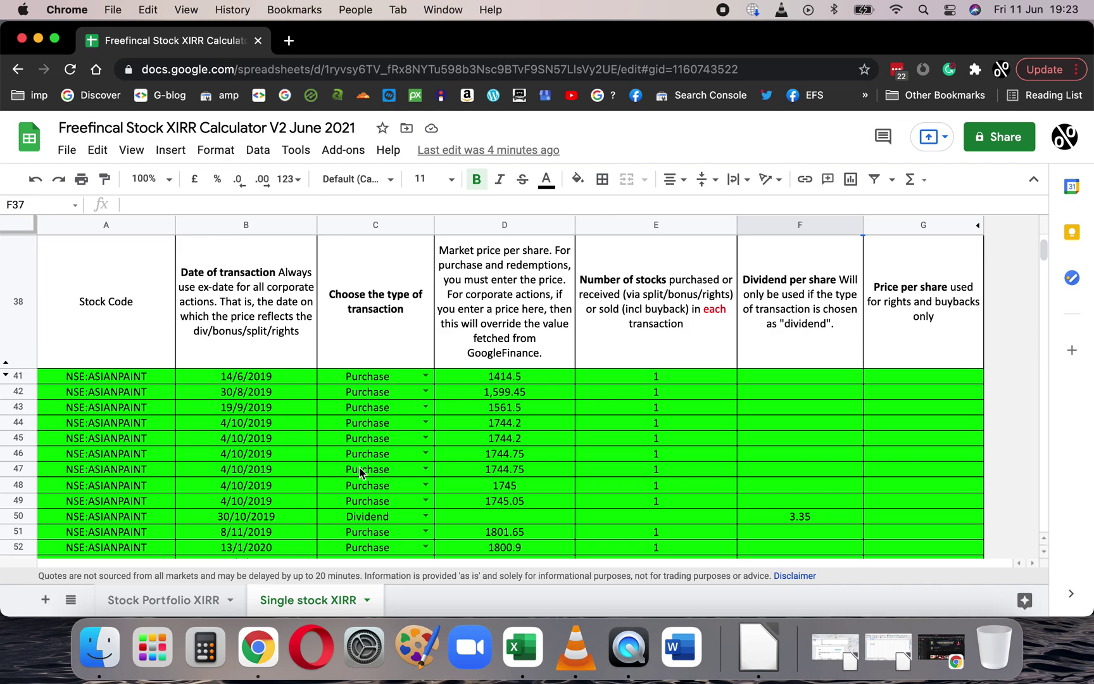
{"action": "scroll", "coordinate": [355, 459], "scroll_direction": "up", "scroll_amount": 3}
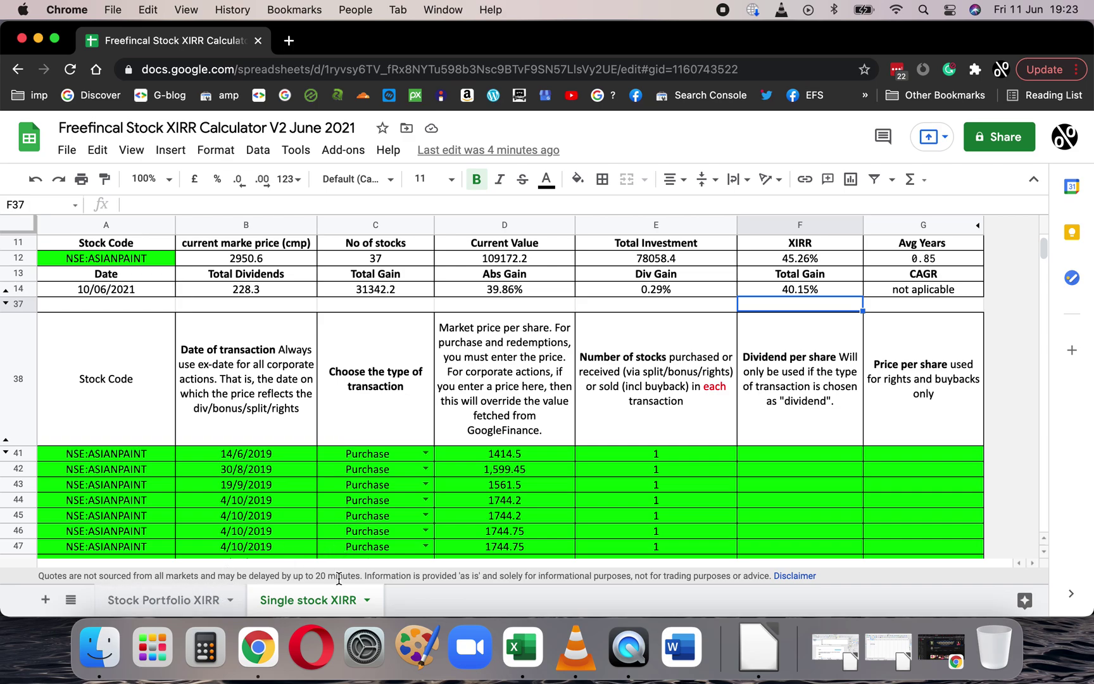
Review the stock codes and per-stock results on the Stock Portfolio XIRR sheet, and return to the Single stock XIRR sheet.
{"action": "left_click", "coordinate": [186, 607]}
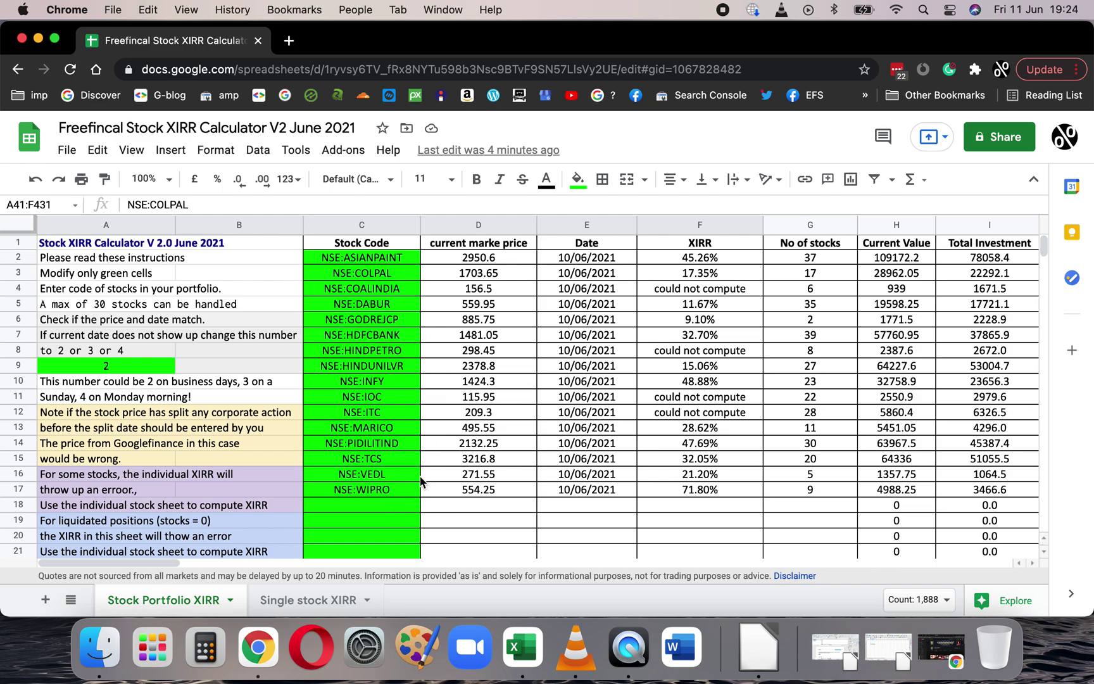
{"action": "scroll", "coordinate": [396, 449], "scroll_direction": "down", "scroll_amount": 1}
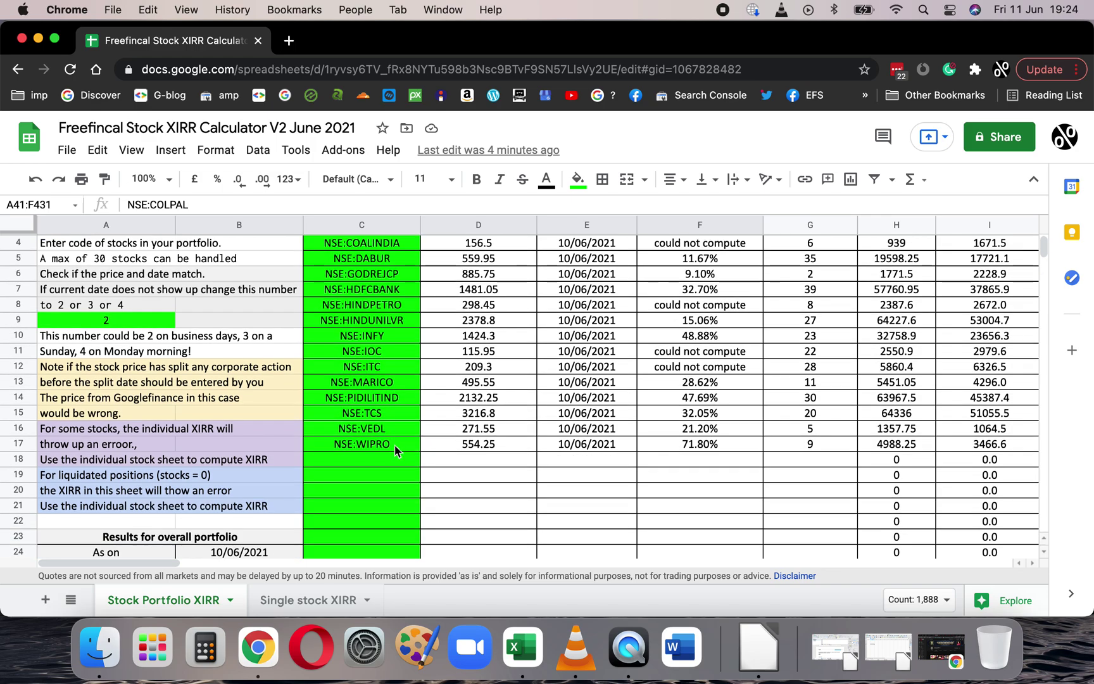
{"action": "scroll", "coordinate": [390, 443], "scroll_direction": "down", "scroll_amount": 3}
{"action": "scroll", "coordinate": [389, 452], "scroll_direction": "up", "scroll_amount": 4}
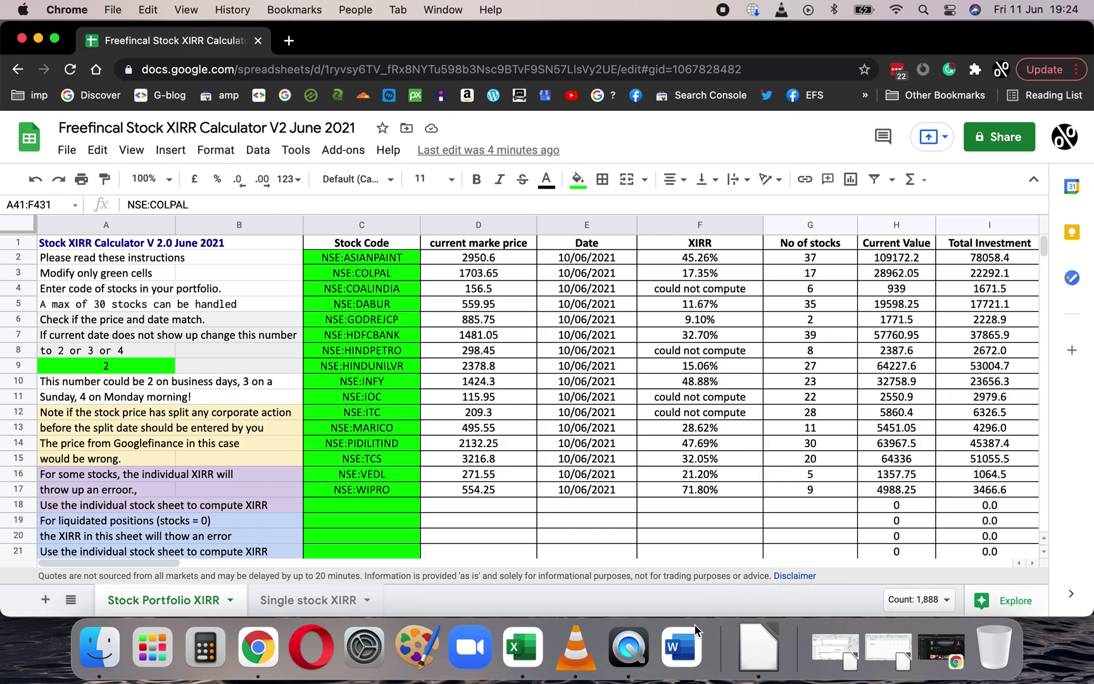
{"action": "mouse_move", "coordinate": [168, 563]}
{"action": "left_mouse_down"}
{"action": "mouse_move", "coordinate": [336, 564]}
{"action": "mouse_move", "coordinate": [183, 566]}
{"action": "left_mouse_up"}
{"action": "left_click", "coordinate": [310, 600]}
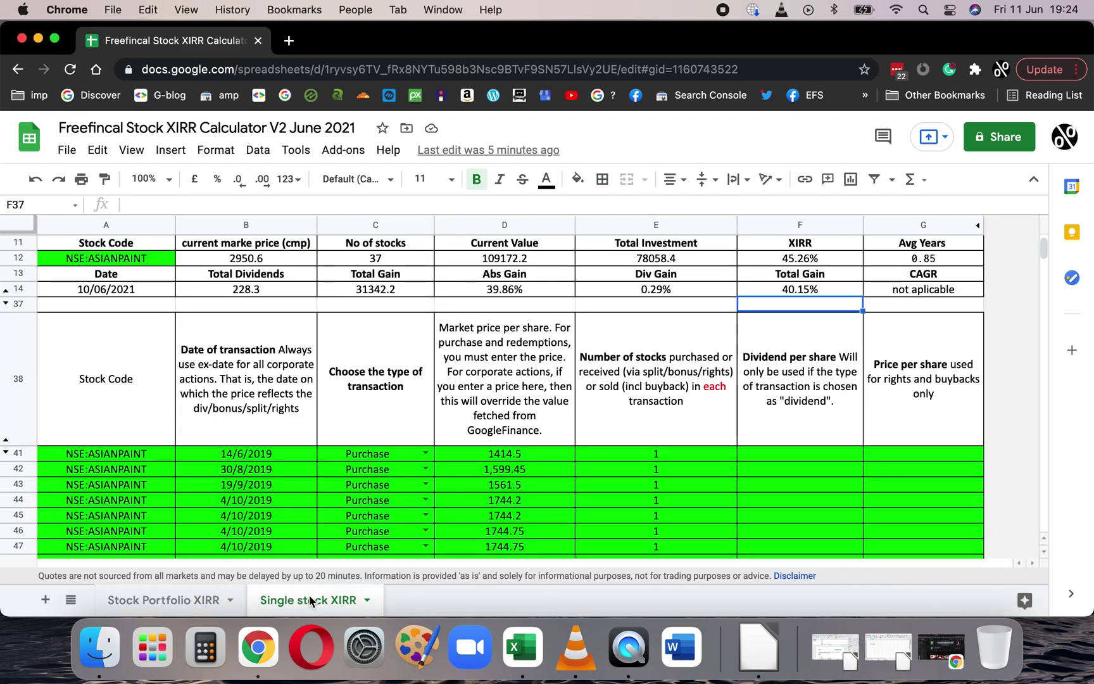
Open the Stock Portfolio XIRR sheet and look over its instructions, per-stock results and the first NSE:COLPAL transactions below them.
{"action": "left_click", "coordinate": [163, 600]}
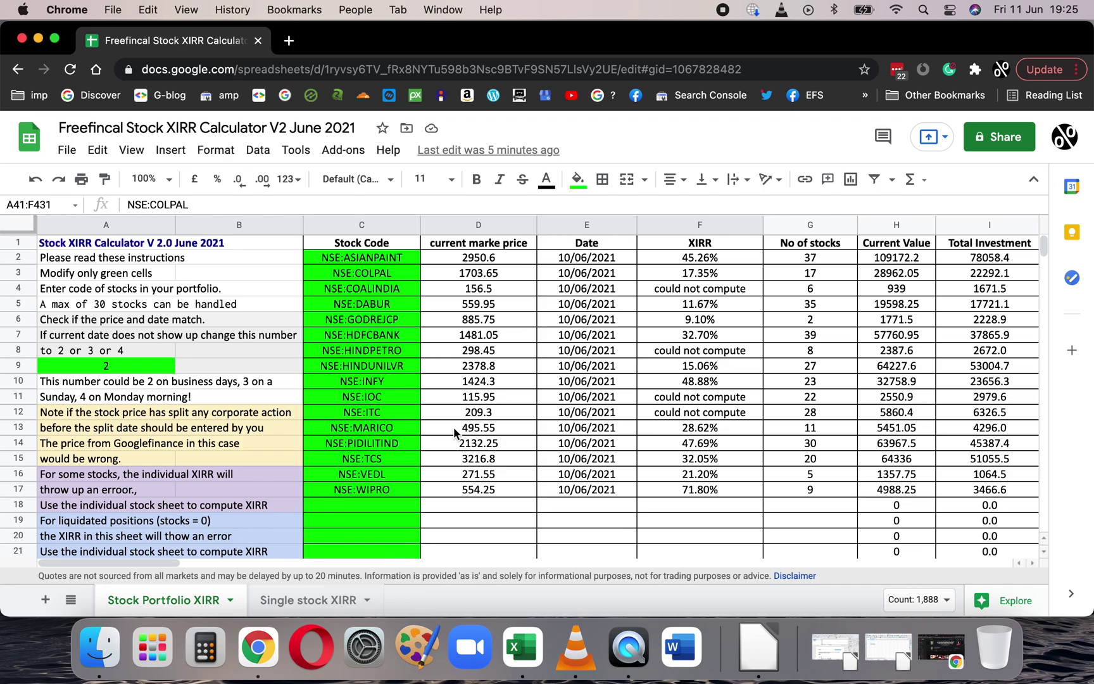
{"action": "scroll", "coordinate": [354, 392], "scroll_direction": "down", "scroll_amount": 5}
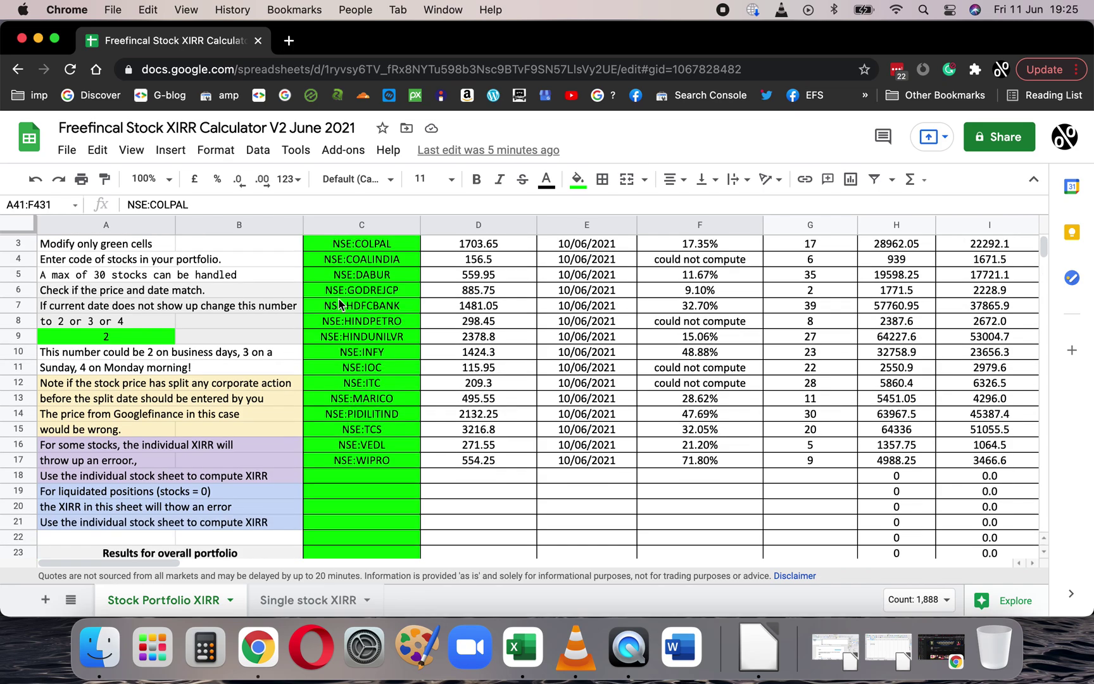
{"action": "scroll", "coordinate": [319, 381], "scroll_direction": "down", "scroll_amount": 8}
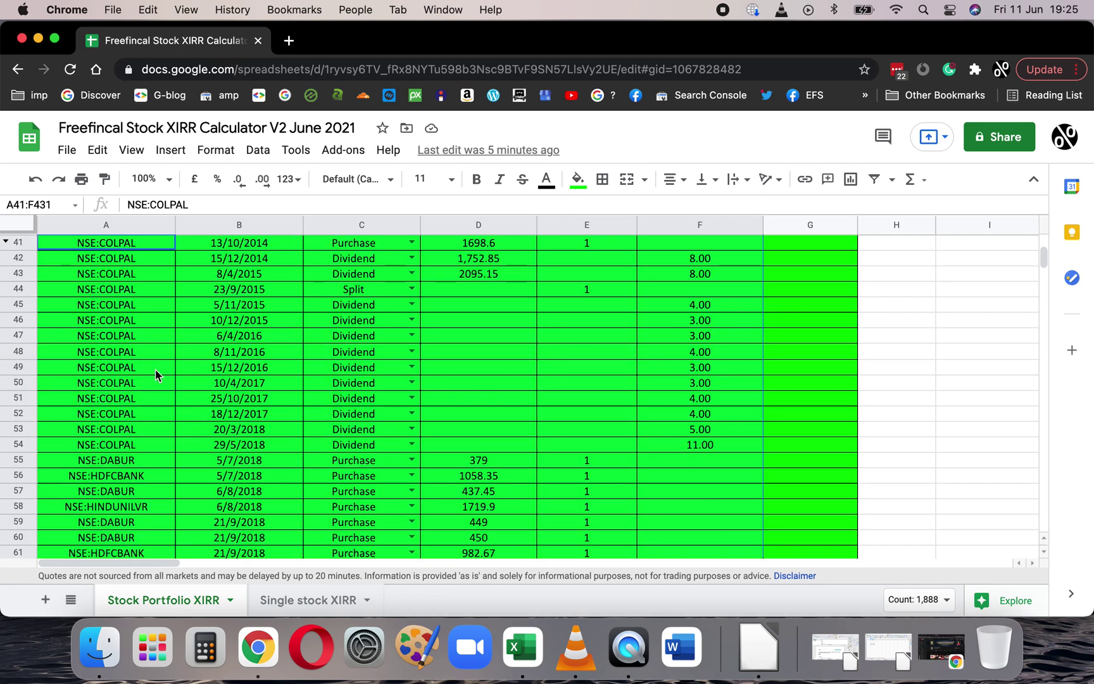
{"action": "left_click", "coordinate": [464, 443]}
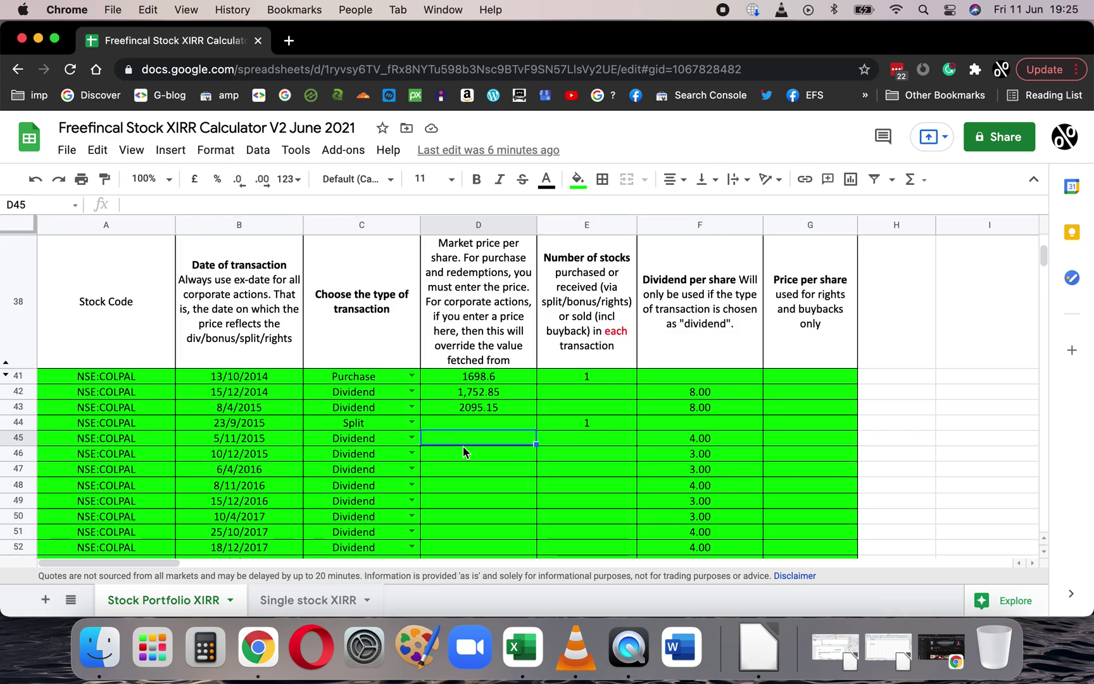
{"action": "left_click", "coordinate": [256, 379]}
{"action": "left_click", "coordinate": [241, 425]}
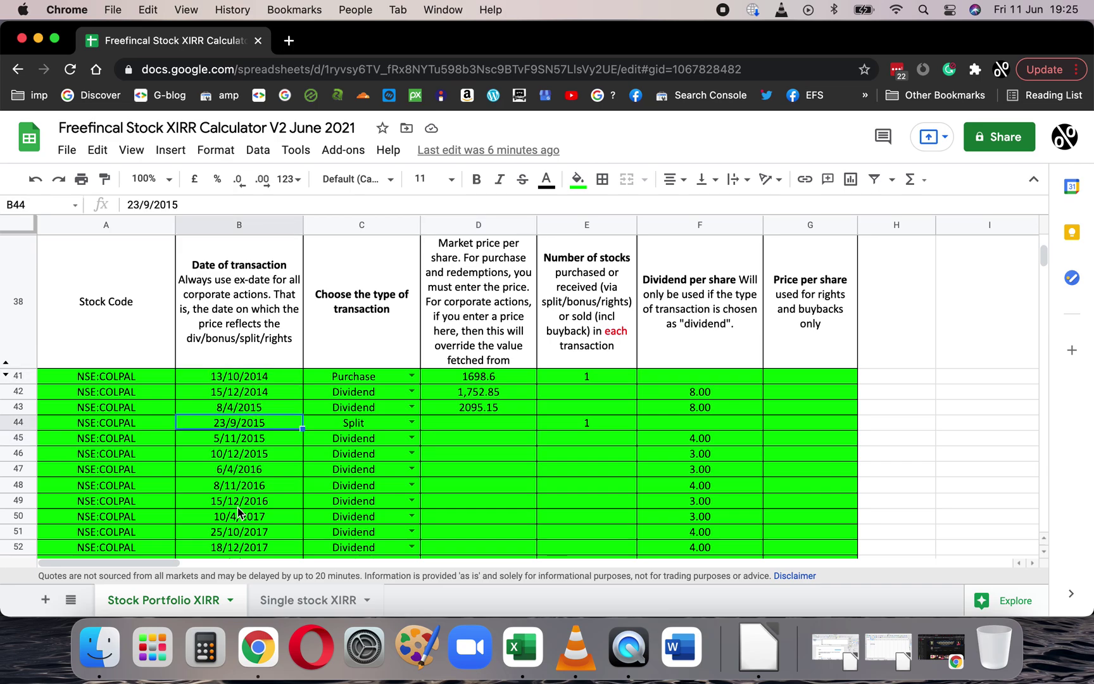
Review the dated portfolio transactions down to the last filled row, and return to the results for the overall portfolio.
{"action": "scroll", "coordinate": [239, 516], "scroll_direction": "down", "scroll_amount": 10}
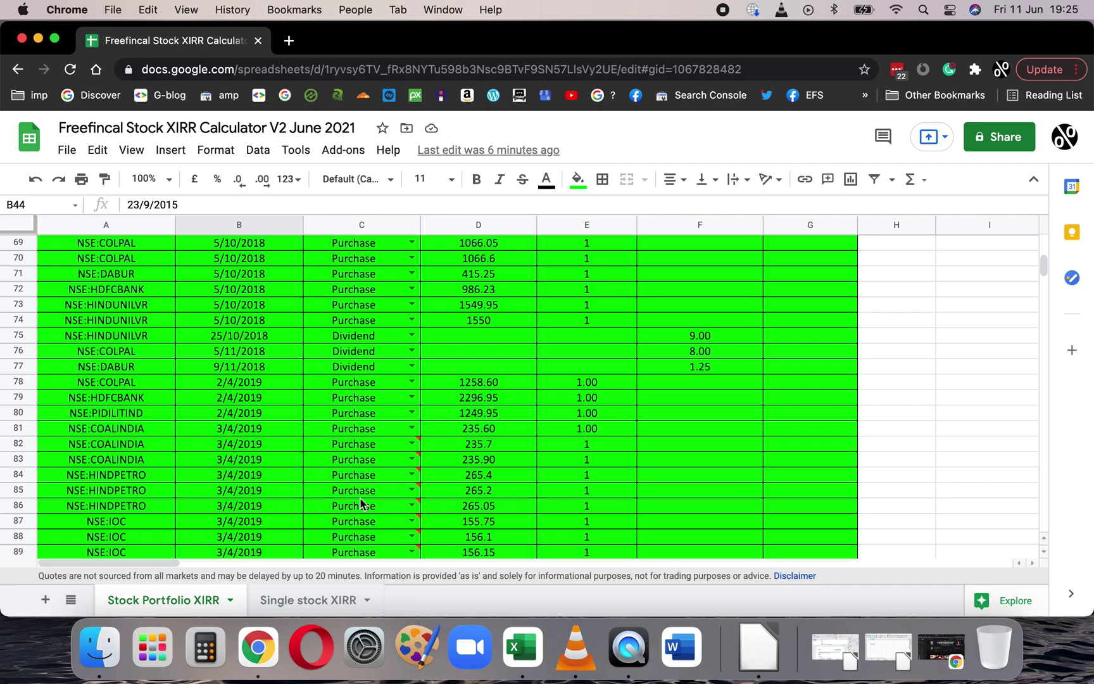
{"action": "scroll", "coordinate": [319, 496], "scroll_direction": "down", "scroll_amount": 2}
{"action": "scroll", "coordinate": [319, 496], "scroll_direction": "down", "scroll_amount": 5}
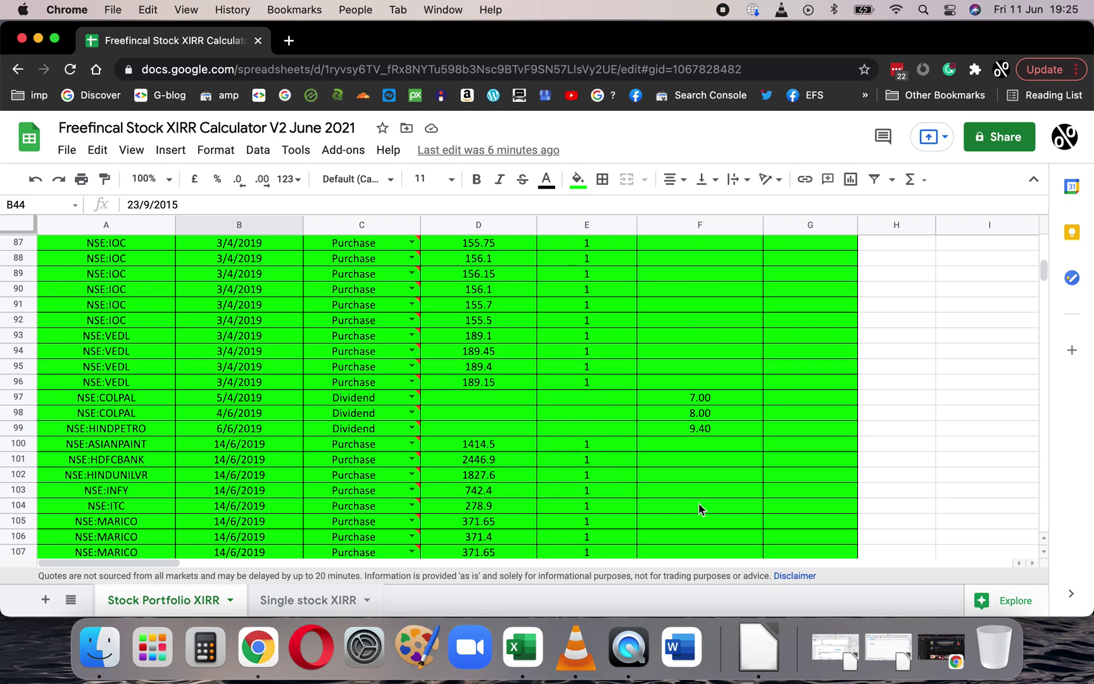
{"action": "scroll", "coordinate": [672, 503], "scroll_direction": "down", "scroll_amount": 4}
{"action": "scroll", "coordinate": [378, 467], "scroll_direction": "down", "scroll_amount": 20}
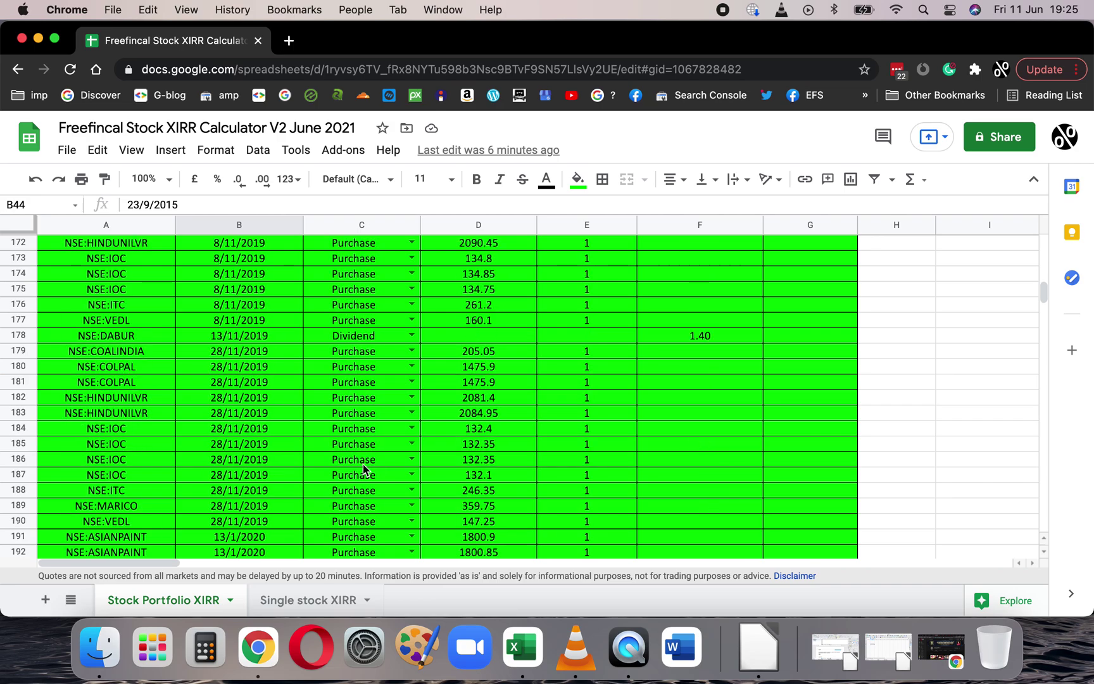
{"action": "scroll", "coordinate": [286, 459], "scroll_direction": "down", "scroll_amount": 20}
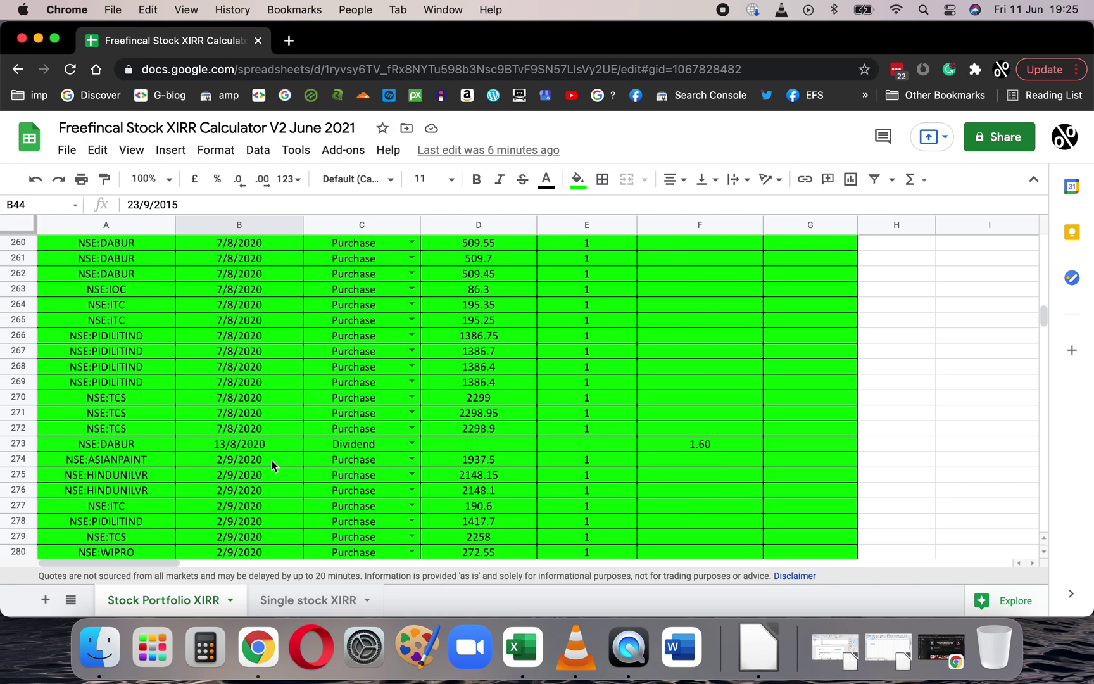
{"action": "scroll", "coordinate": [272, 457], "scroll_direction": "down", "scroll_amount": 20}
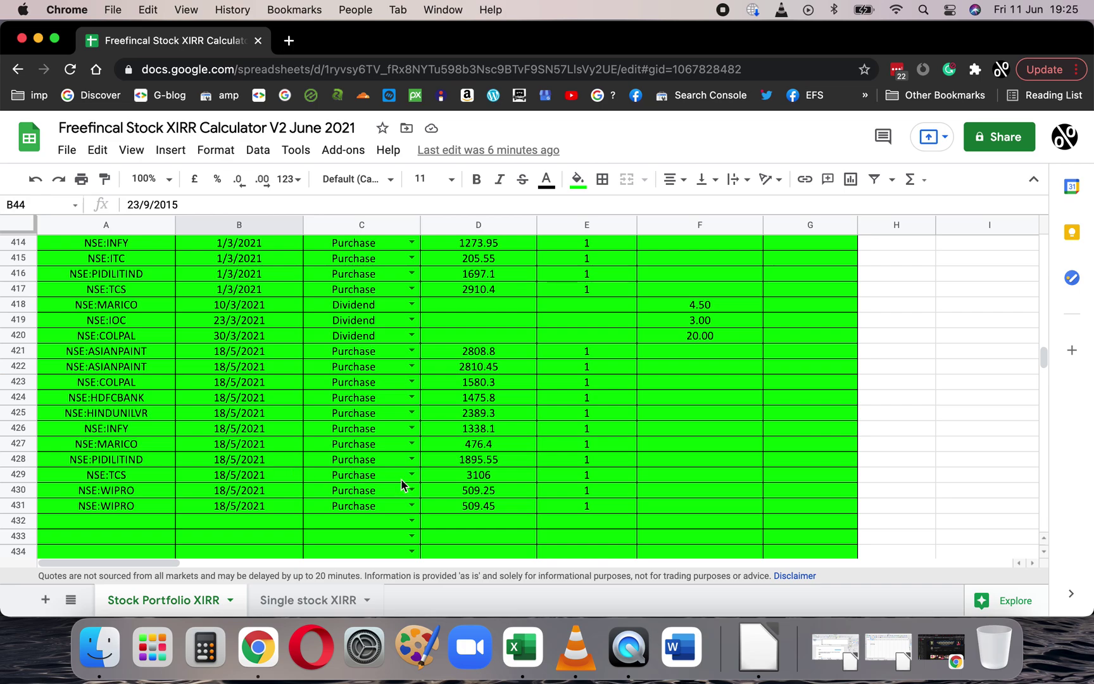
{"action": "scroll", "coordinate": [259, 516], "scroll_direction": "up", "scroll_amount": 20}
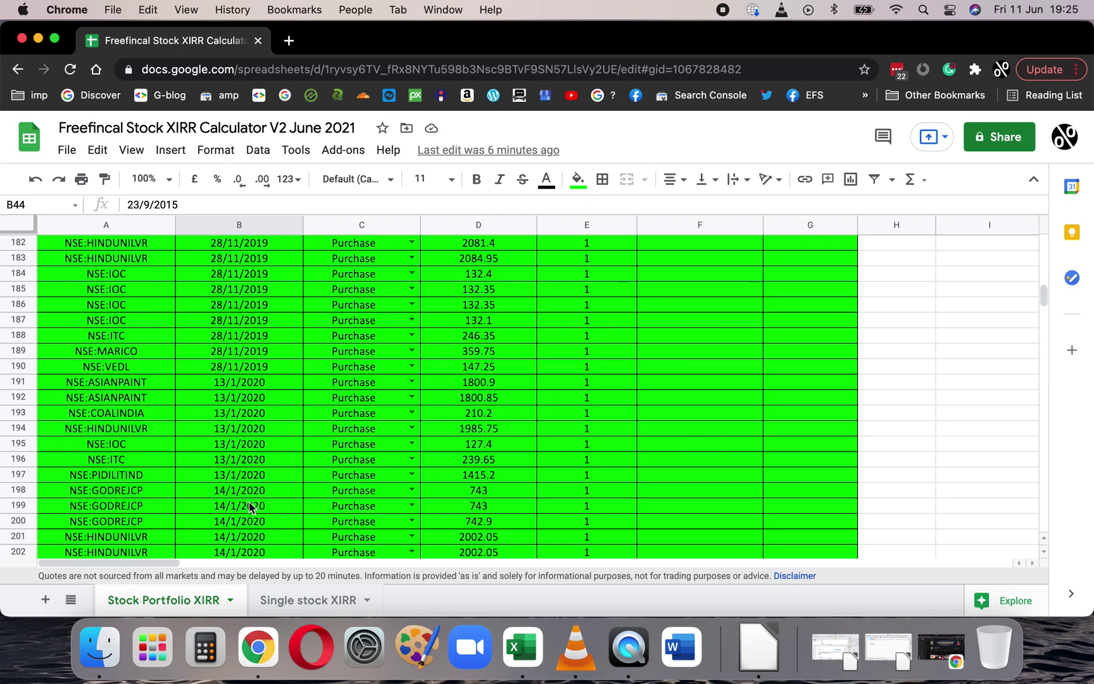
{"action": "scroll", "coordinate": [251, 507], "scroll_direction": "up", "scroll_amount": 20}
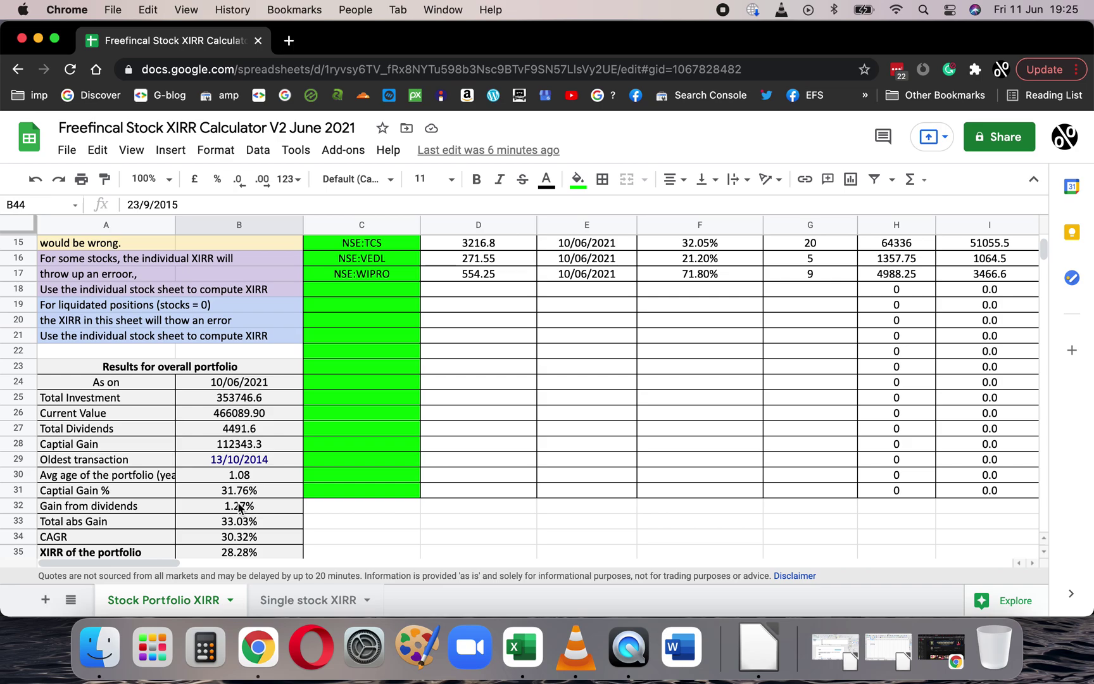
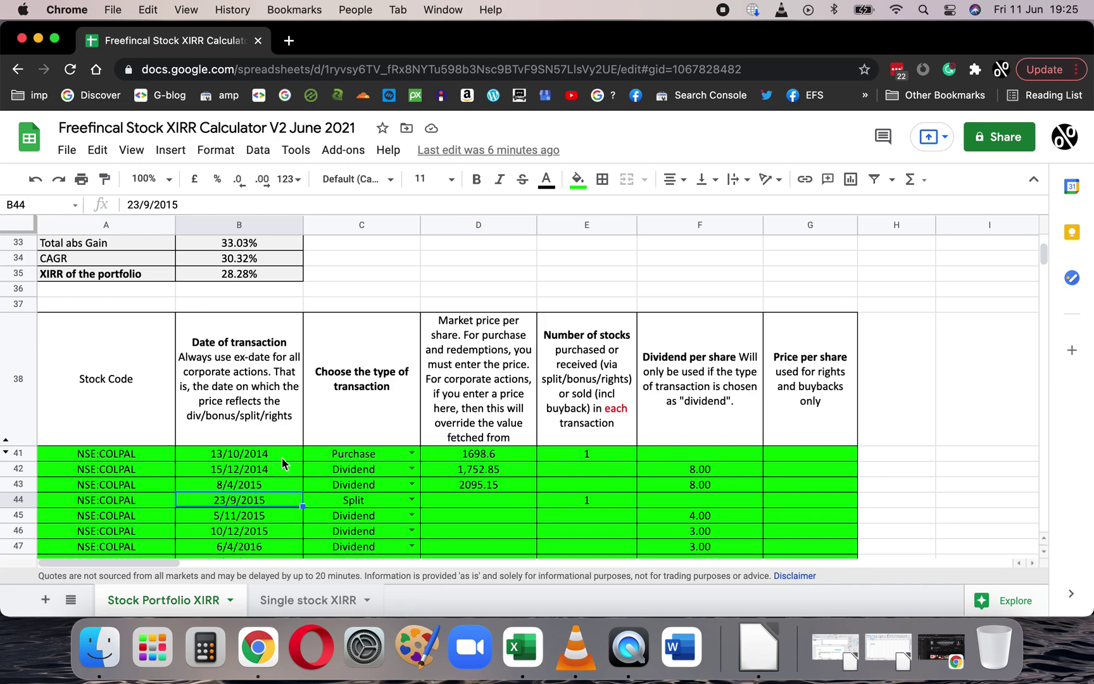
Examine the first four NSE:COLPAL transactions in rows 41 to 44, comparing their dates, types, prices, share numbers and dividends.
{"action": "left_click", "coordinate": [372, 456]}
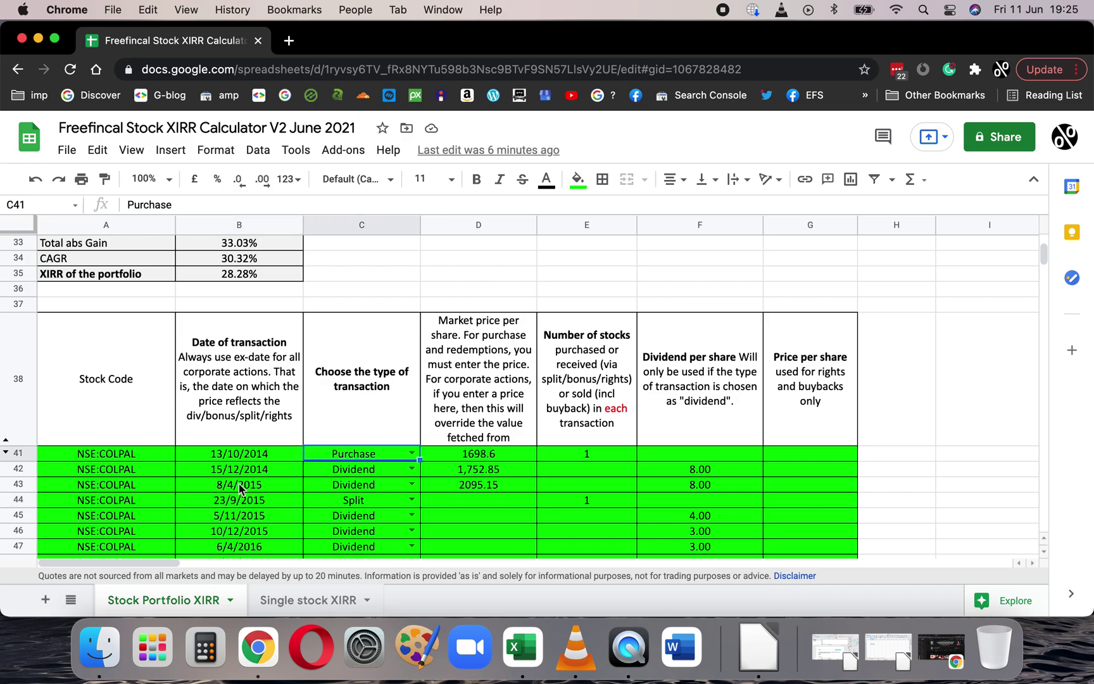
{"action": "left_click", "coordinate": [279, 472]}
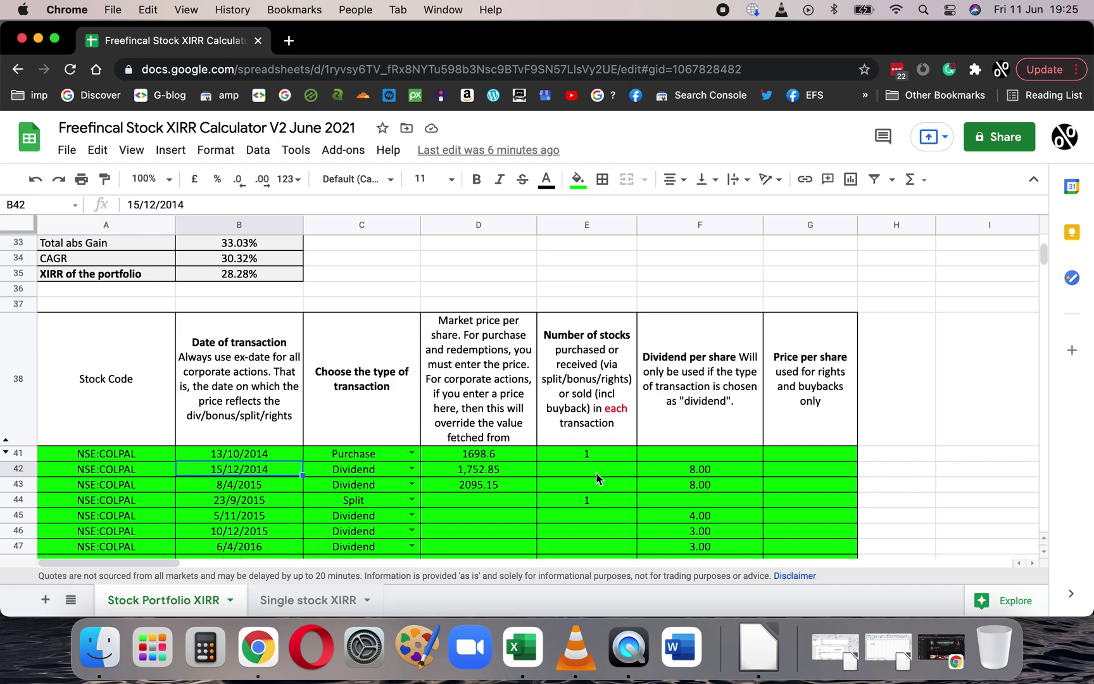
{"action": "left_click", "coordinate": [267, 490]}
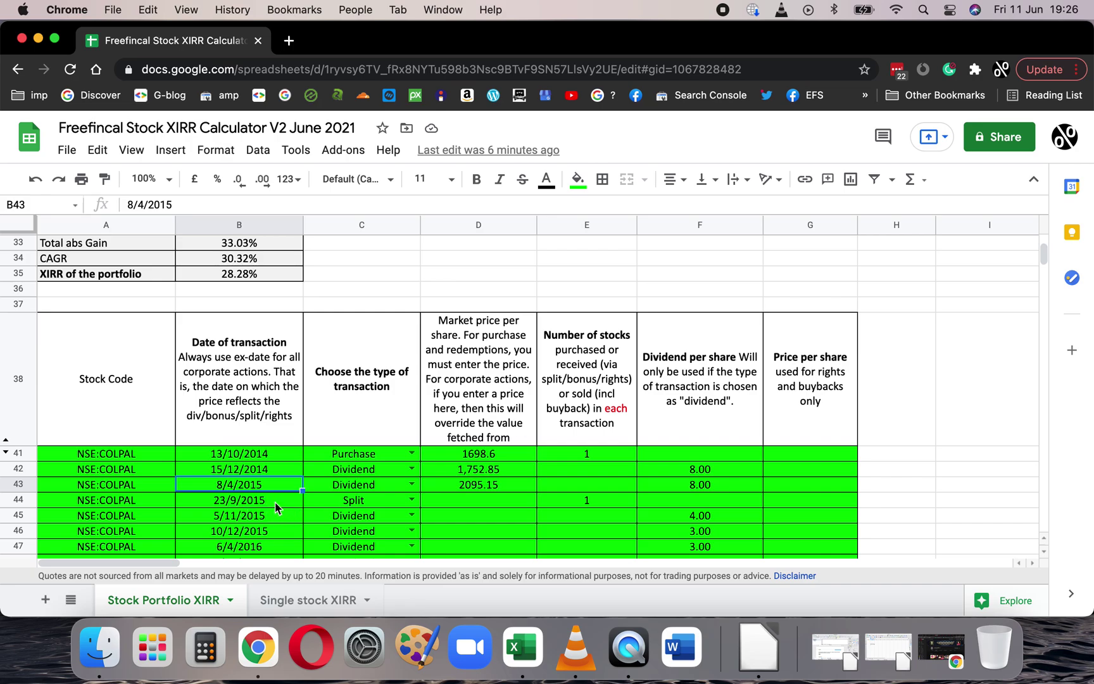
{"action": "left_click", "coordinate": [277, 506]}
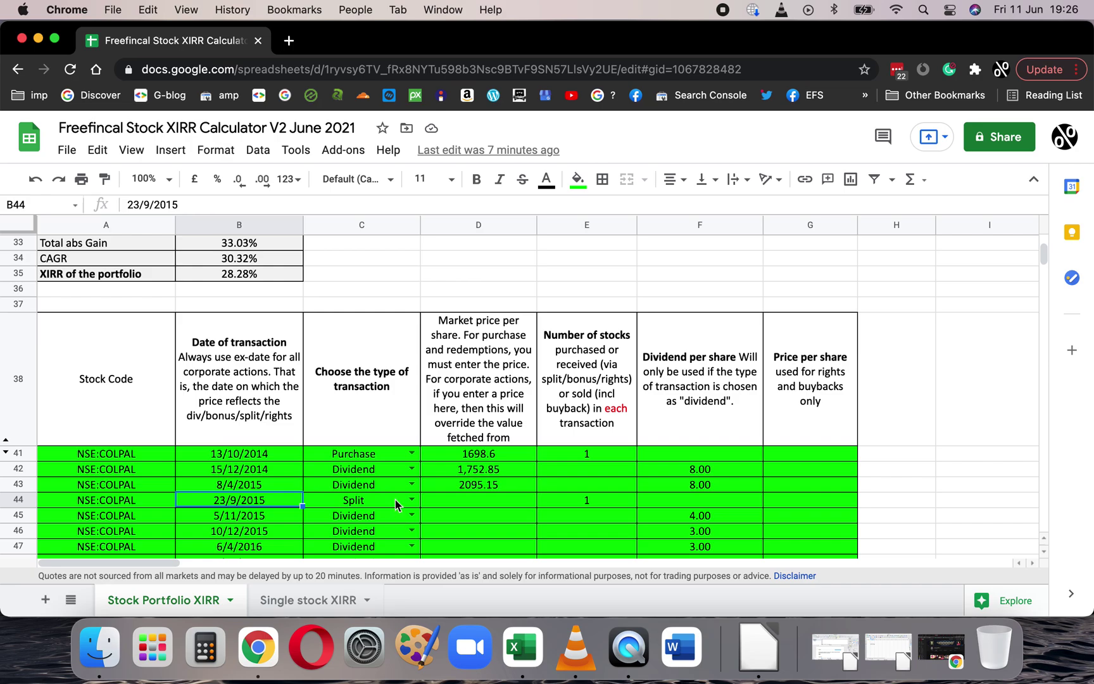
Check the market price column for the NSE:COLPAL dividend and split rows to see which corporate actions have a manually entered price.
{"action": "scroll", "coordinate": [500, 500], "scroll_direction": "down", "scroll_amount": 1}
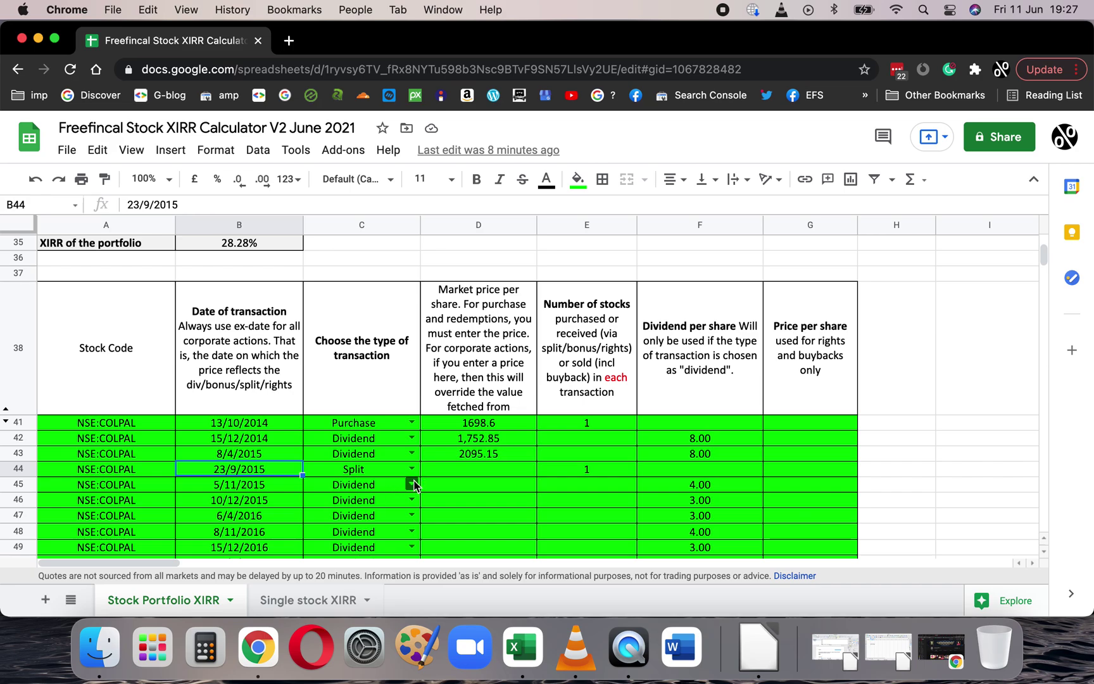
{"action": "left_click", "coordinate": [476, 489]}
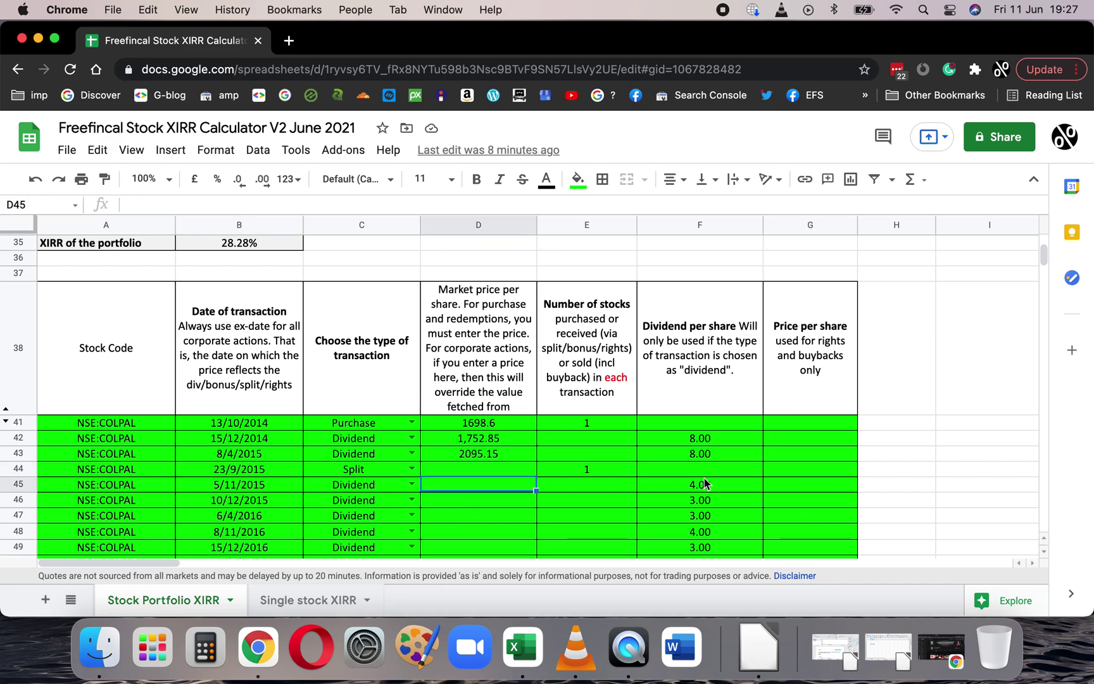
{"action": "key", "text": "Down"}
{"action": "key", "text": "Down"}
{"action": "key", "text": "Down"}
{"action": "key", "text": "Down"}
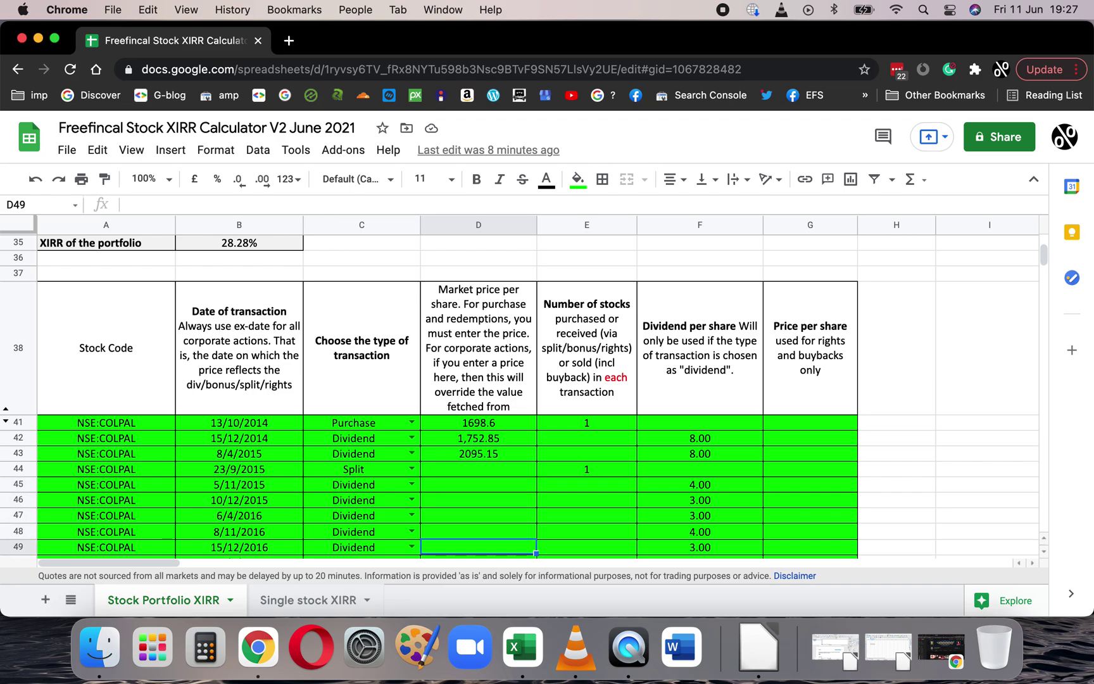
{"action": "key", "text": "Down"}
{"action": "key", "text": "Down"}
{"action": "key", "text": "Down"}
{"action": "key", "text": "Down"}
{"action": "key", "text": "Down"}
{"action": "key", "text": "Up"}
{"action": "key", "text": "Up"}
{"action": "key", "text": "Up"}
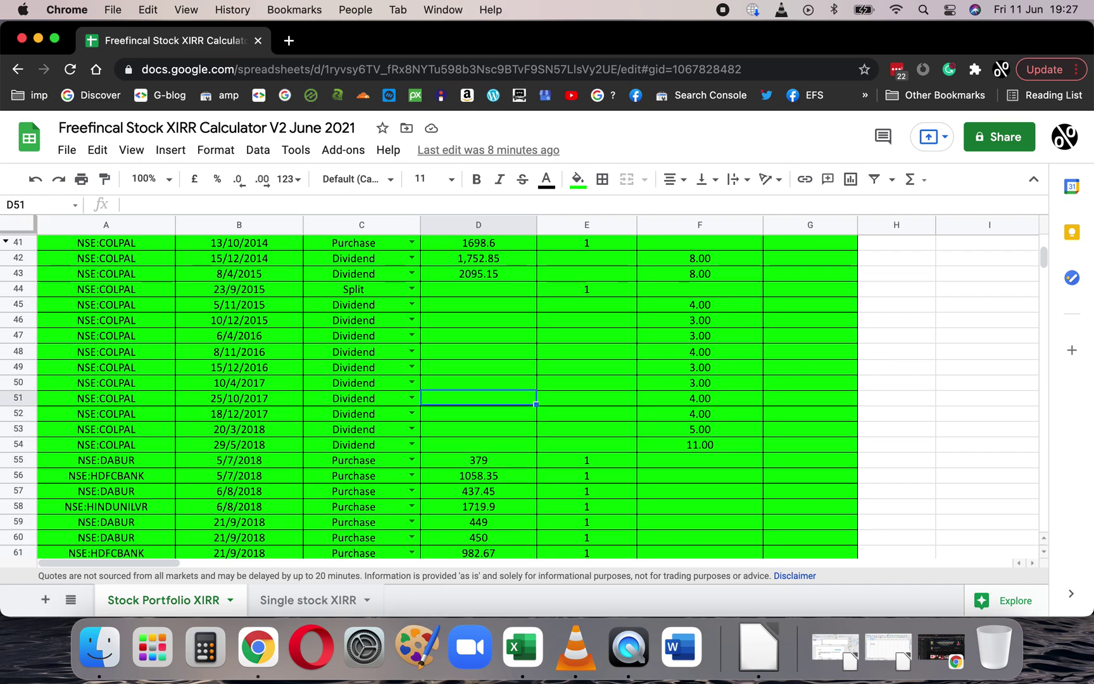
{"action": "key", "text": "Up"}
{"action": "key", "text": "Up"}
{"action": "key", "text": "Up"}
{"action": "key", "text": "Up"}
{"action": "key", "text": "Down"}
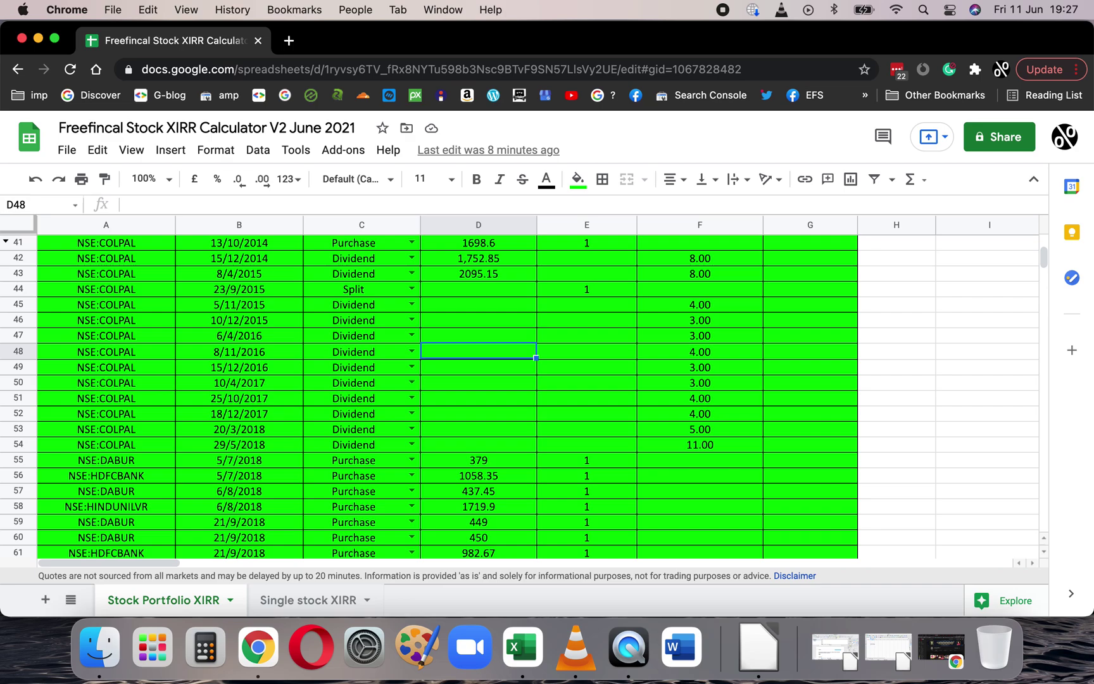
{"action": "key", "text": "Up"}
{"action": "key", "text": "Up"}
{"action": "key", "text": "Up"}
{"action": "key", "text": "Up"}
{"action": "key", "text": "Up"}
{"action": "key", "text": "Up"}
{"action": "key", "text": "Up"}
{"action": "key", "text": "Up"}
{"action": "key", "text": "Up"}
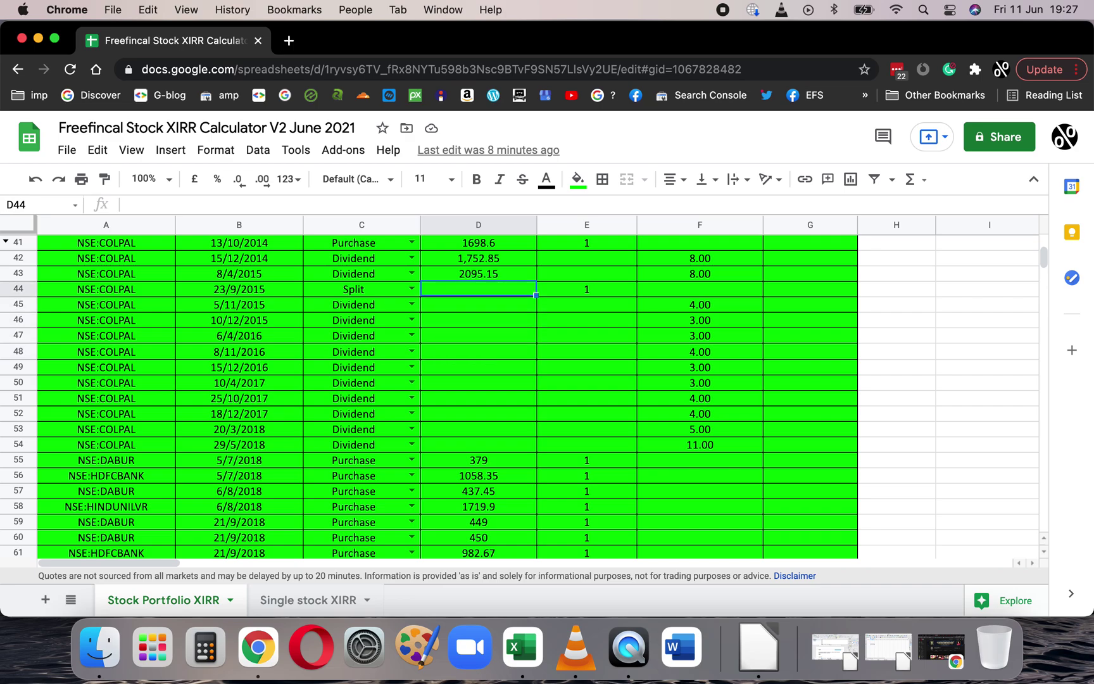
{"action": "key", "text": "Down"}
{"action": "key", "text": "Down"}
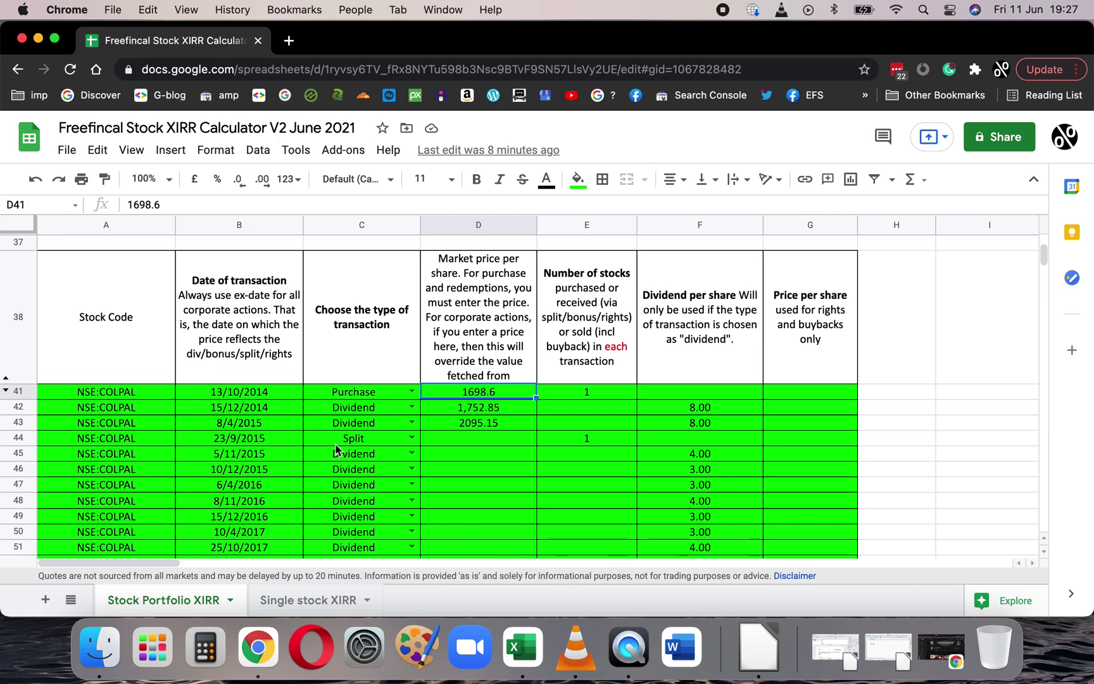
Look through the mixed-stock transactions once more, and go back up to the per-stock XIRR results.
{"action": "scroll", "coordinate": [275, 442], "scroll_direction": "down", "scroll_amount": 5}
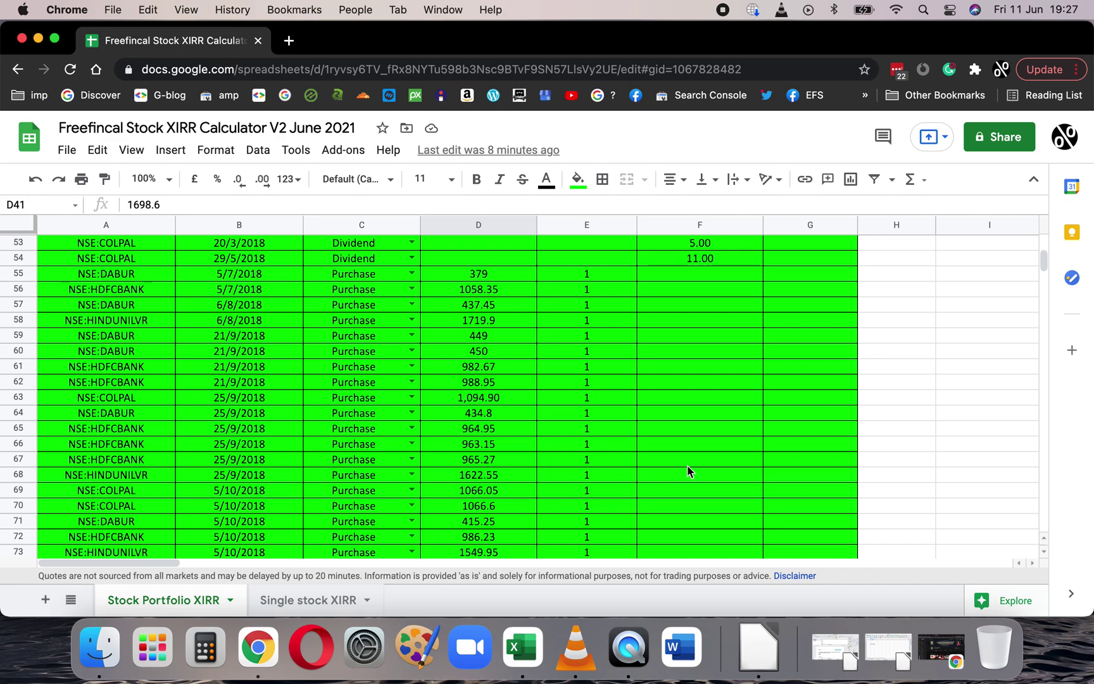
{"action": "scroll", "coordinate": [393, 418], "scroll_direction": "down", "scroll_amount": 4}
{"action": "scroll", "coordinate": [402, 426], "scroll_direction": "up", "scroll_amount": 18}
{"action": "scroll", "coordinate": [402, 427], "scroll_direction": "up", "scroll_amount": 2}
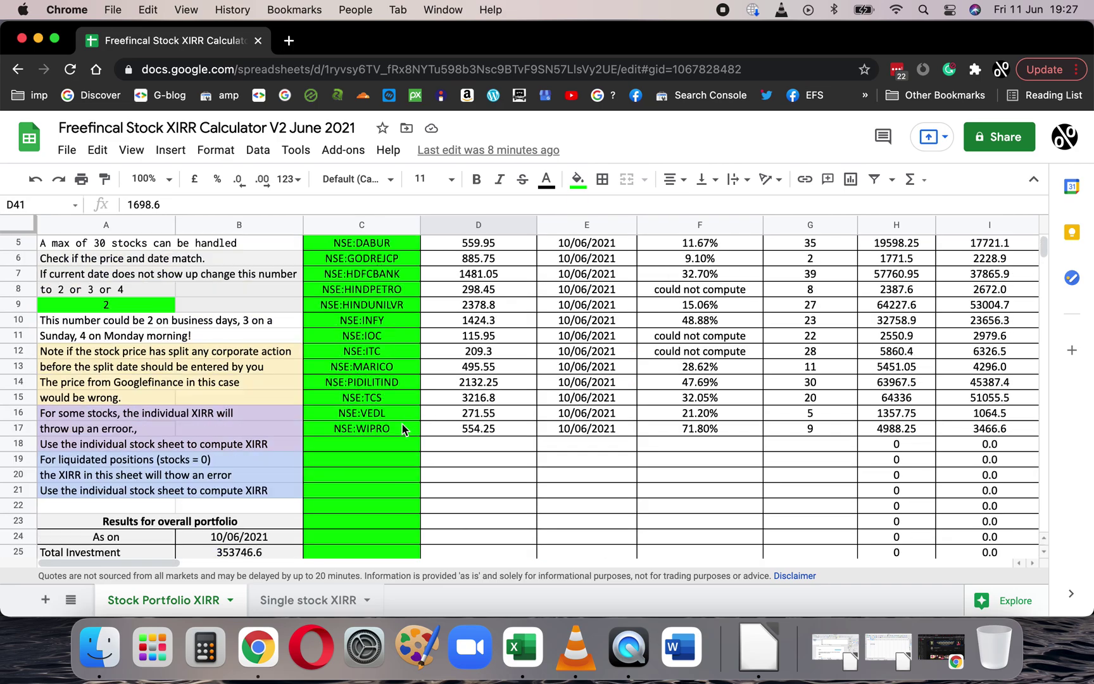
Examine the overall portfolio results from total investment, current value and dividends through capital gain, oldest transaction and average age.
{"action": "scroll", "coordinate": [403, 427], "scroll_direction": "down", "scroll_amount": 5}
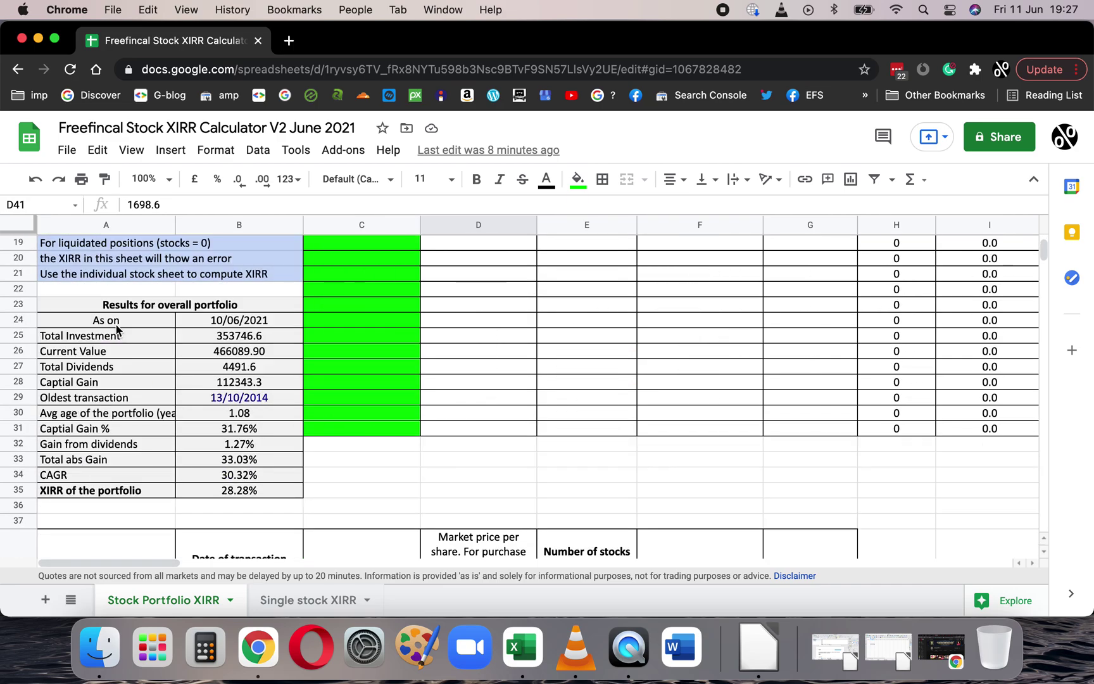
{"action": "left_click", "coordinate": [270, 335]}
{"action": "left_click", "coordinate": [283, 350]}
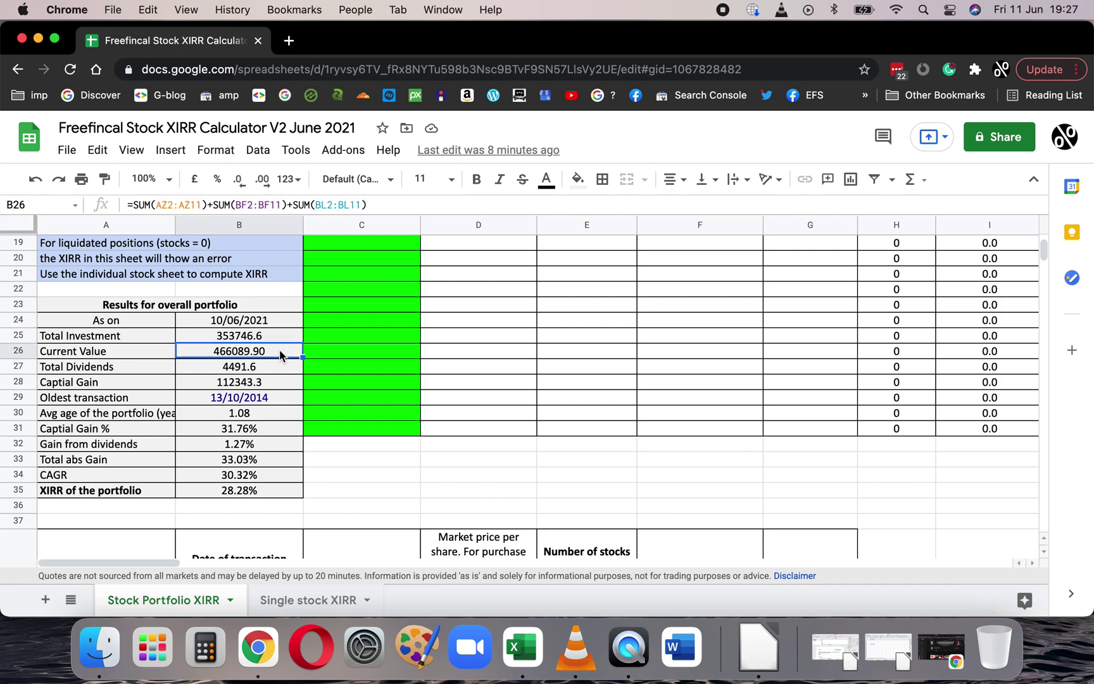
{"action": "left_click", "coordinate": [283, 371]}
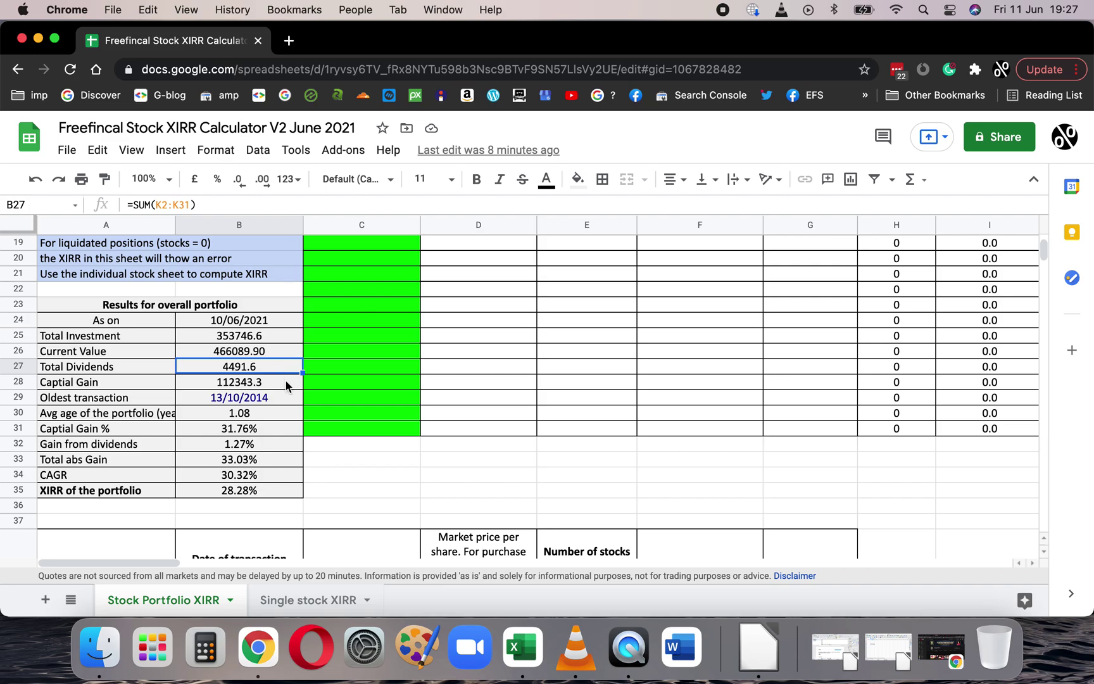
{"action": "left_click", "coordinate": [286, 384]}
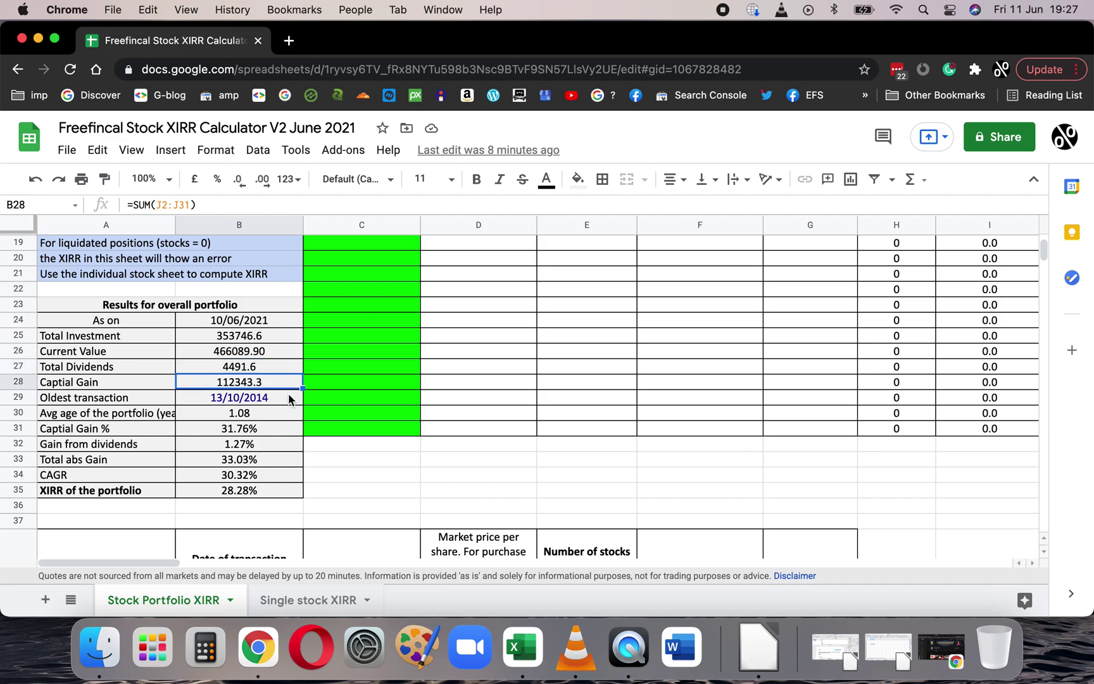
{"action": "left_click", "coordinate": [288, 393]}
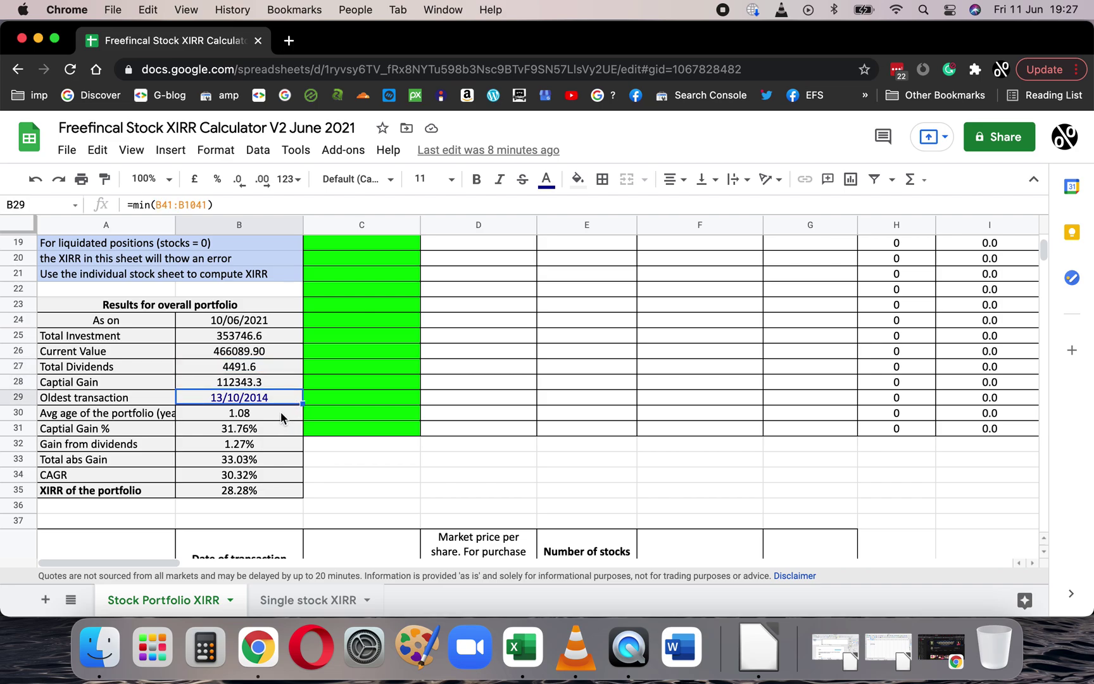
{"action": "left_click", "coordinate": [280, 412]}
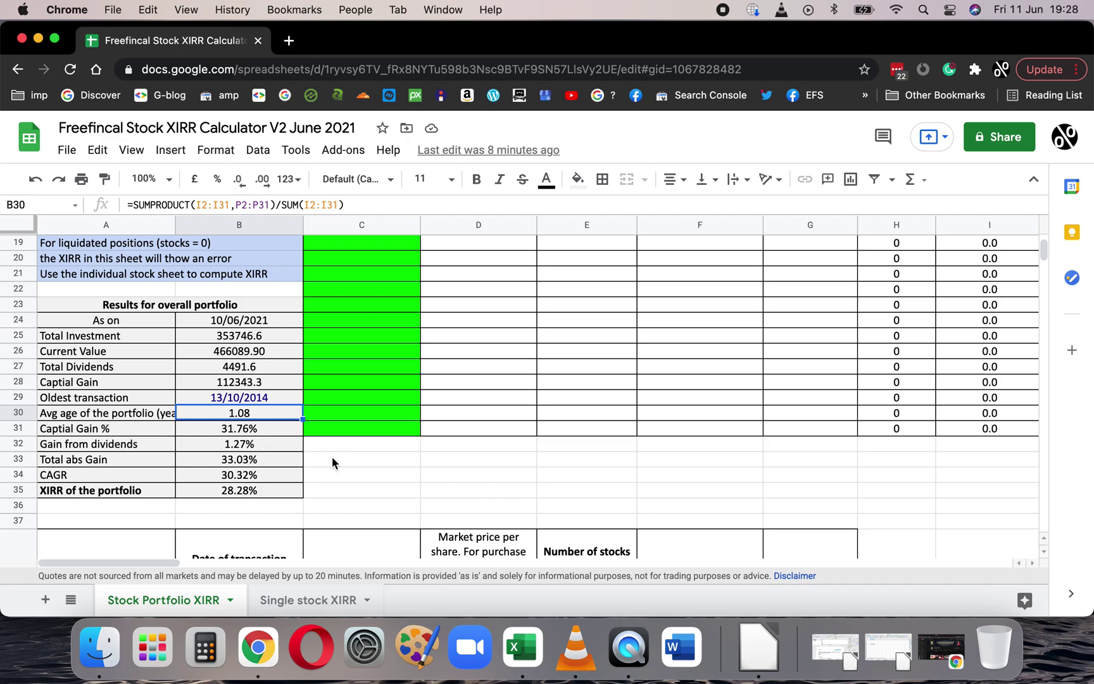
Check the first dated transactions, and examine the portfolio's capital gain %, gain from dividends, total absolute gain, CAGR and XIRR.
{"action": "scroll", "coordinate": [332, 456], "scroll_direction": "down", "scroll_amount": 5}
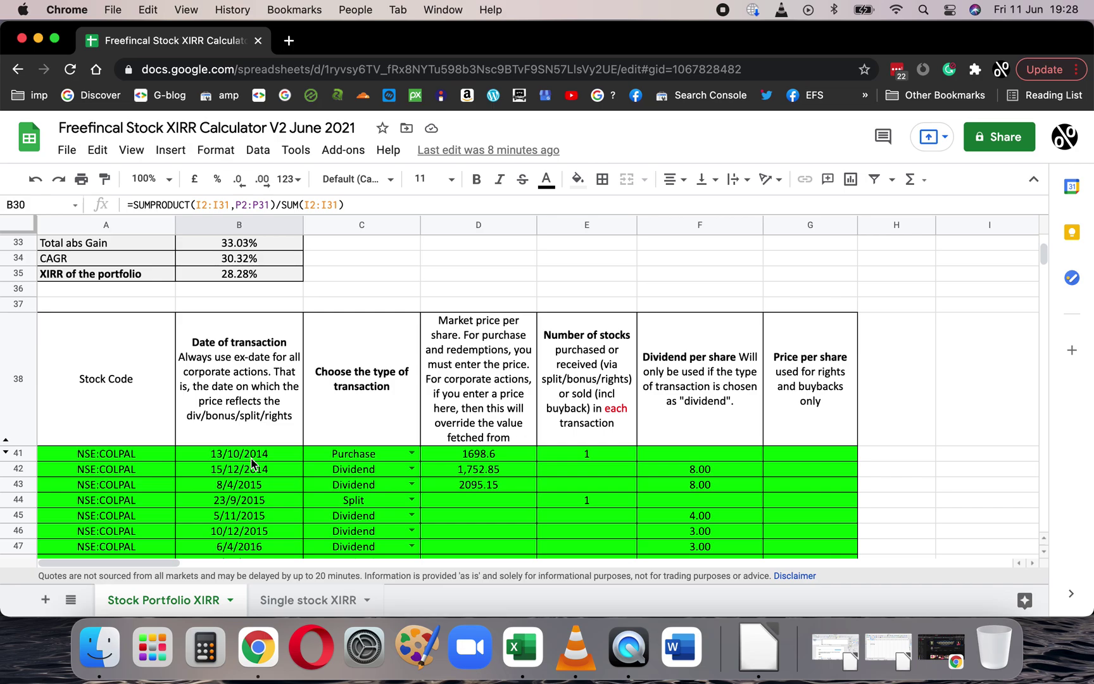
{"action": "scroll", "coordinate": [250, 413], "scroll_direction": "up", "scroll_amount": 3}
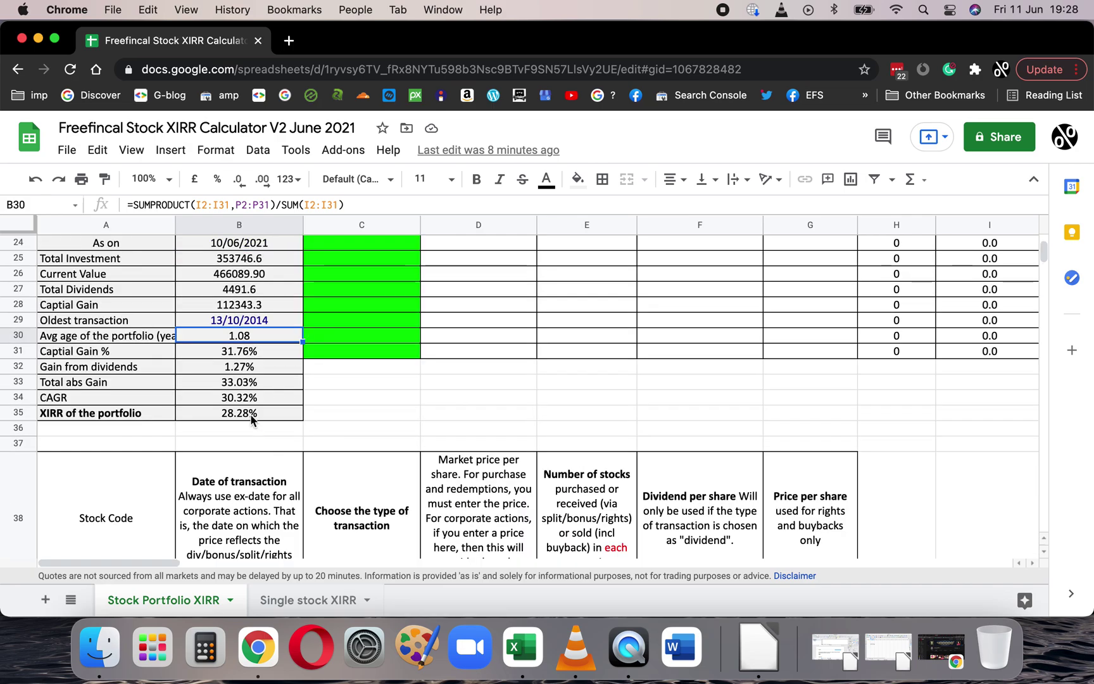
{"action": "left_click", "coordinate": [270, 352]}
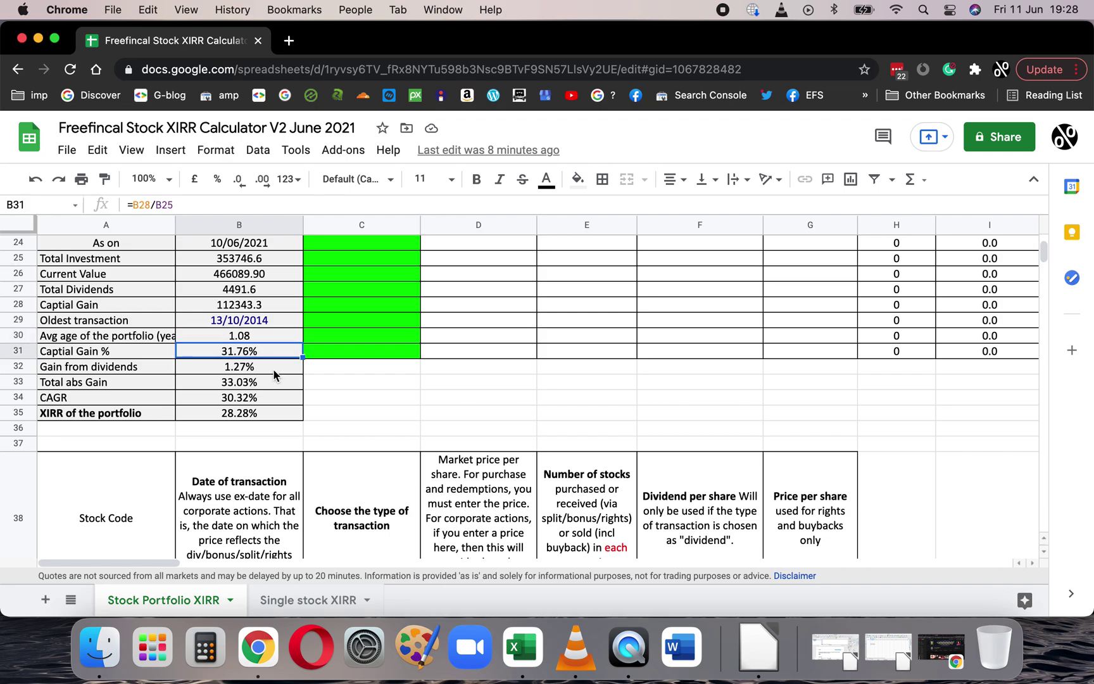
{"action": "left_click", "coordinate": [273, 370]}
{"action": "left_click", "coordinate": [275, 382]}
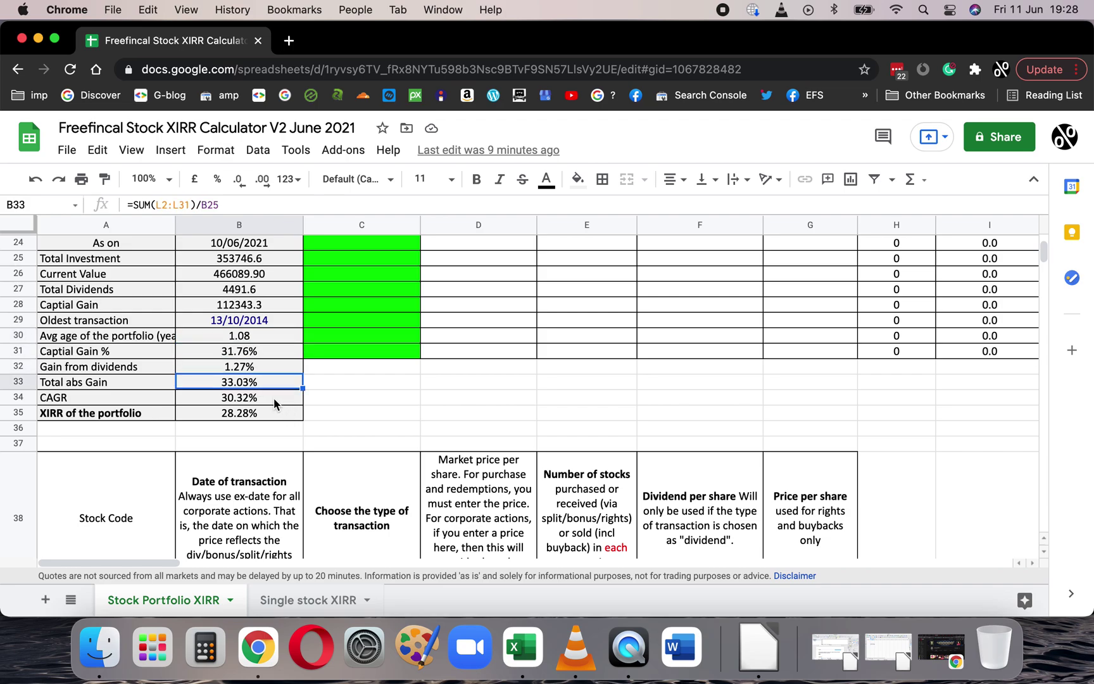
{"action": "left_click", "coordinate": [274, 398]}
{"action": "left_click", "coordinate": [280, 413]}
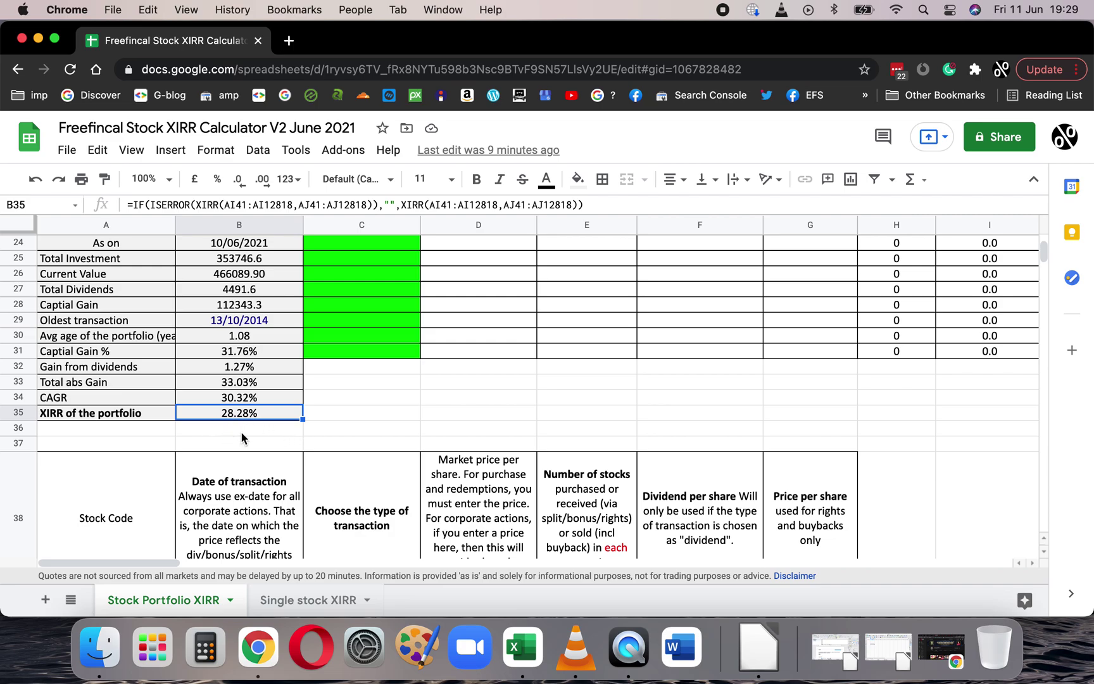
Go back to the per-stock results and check the price, date and XIRR cells for NSE:ITC in row 12.
{"action": "scroll", "coordinate": [256, 428], "scroll_direction": "up", "scroll_amount": 10}
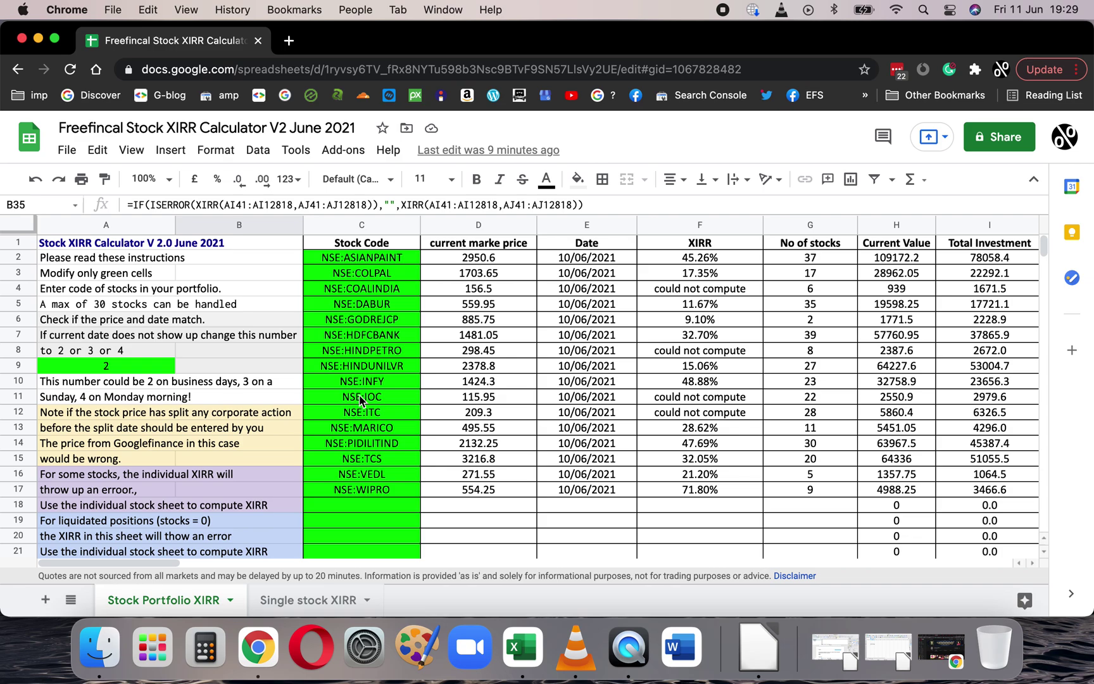
{"action": "left_click", "coordinate": [359, 416]}
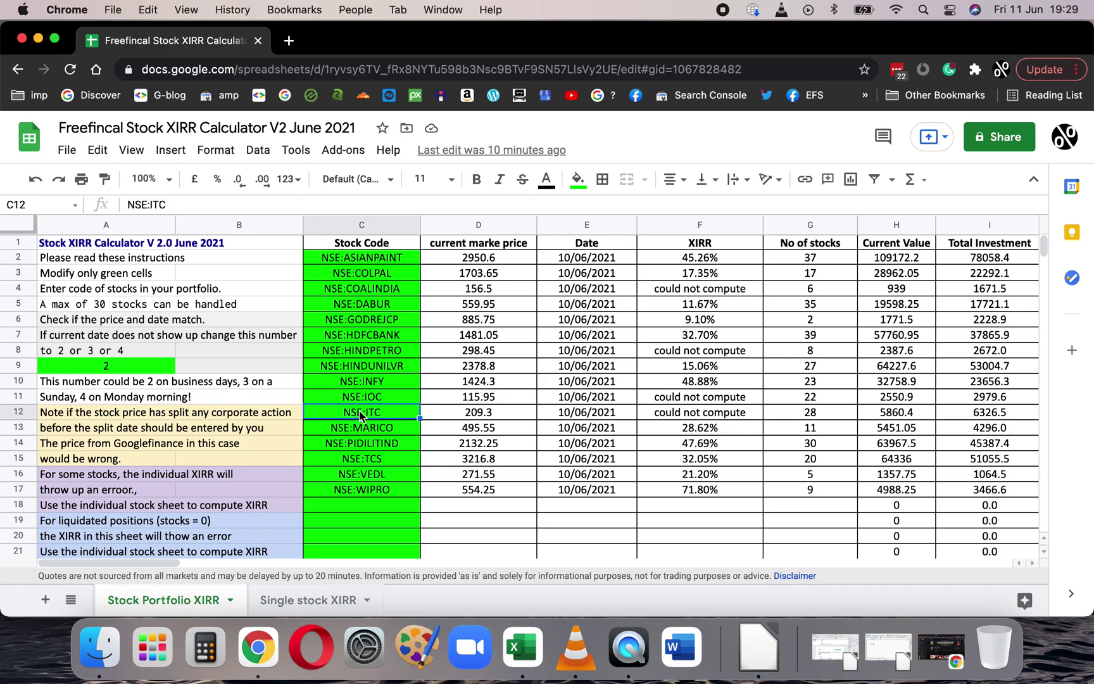
{"action": "key", "text": "Right"}
{"action": "key", "text": "Right"}
{"action": "key", "text": "Right"}
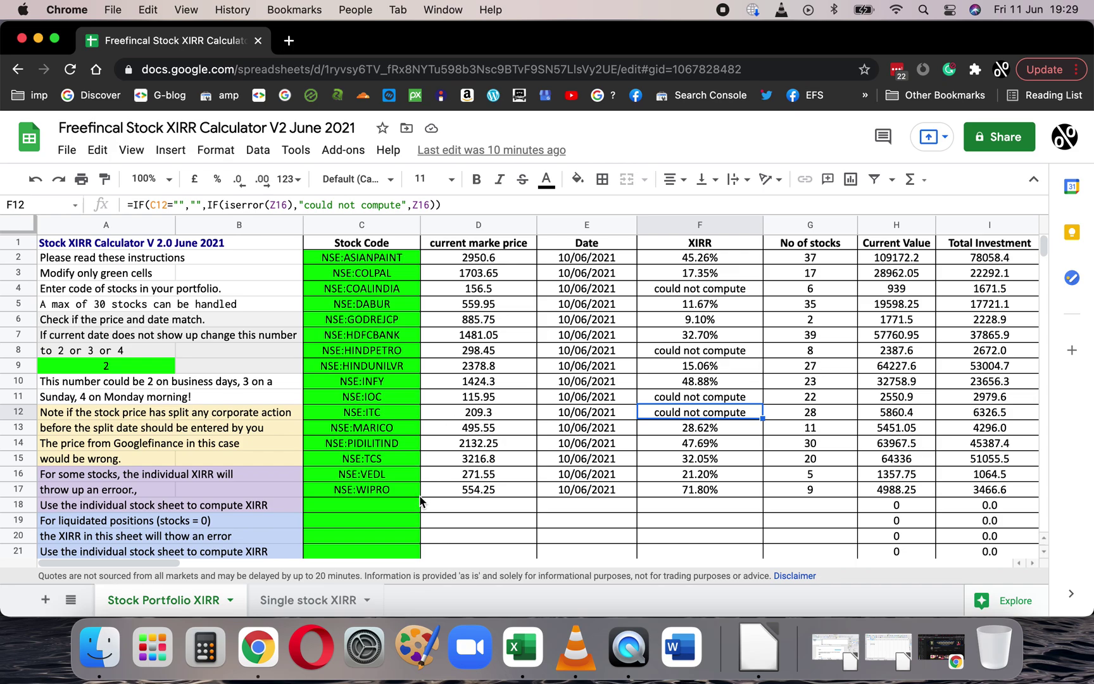
Duplicate the Single stock XIRR sheet and rename the copy as ITC.
{"action": "left_click", "coordinate": [281, 601]}
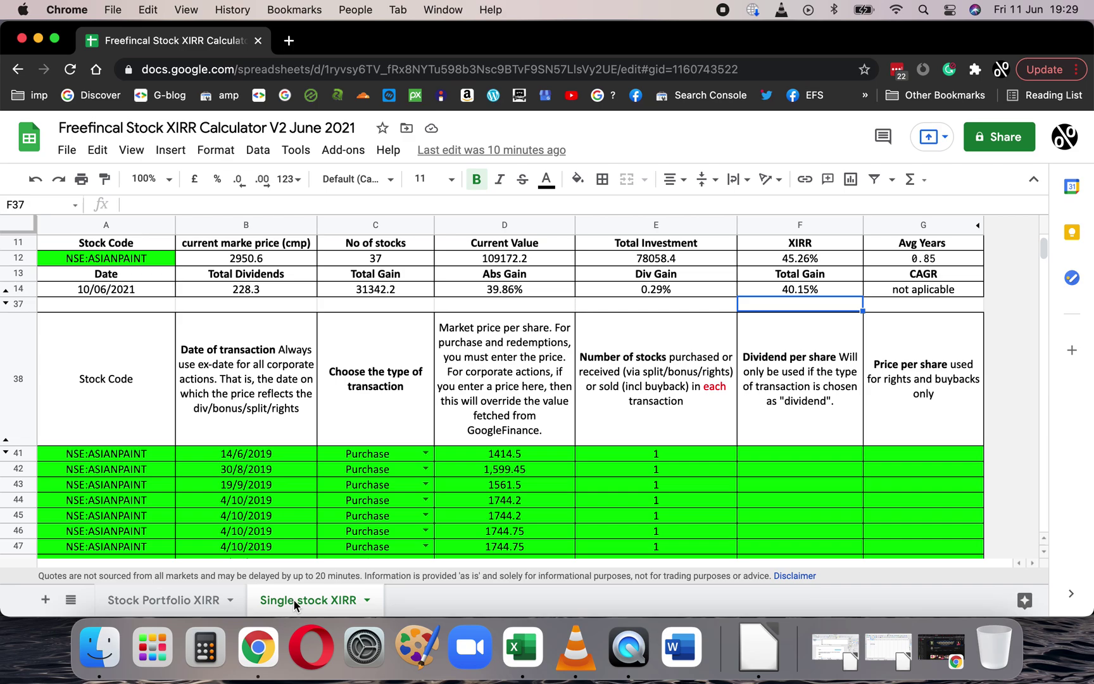
{"action": "right_click", "coordinate": [293, 599]}
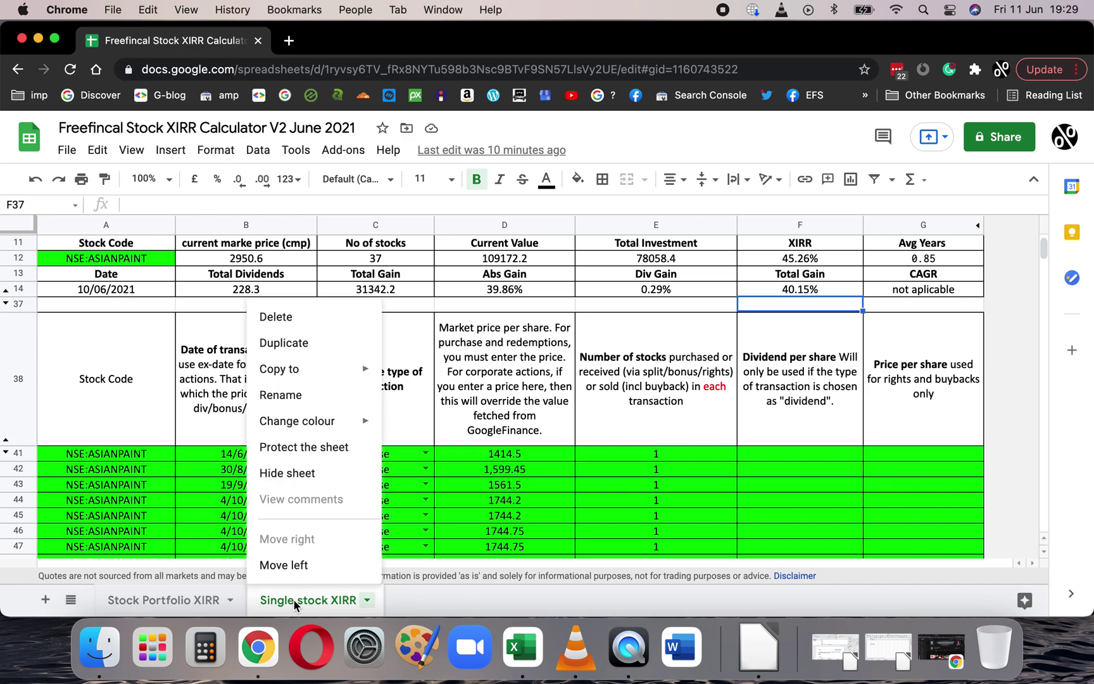
{"action": "left_click", "coordinate": [300, 352]}
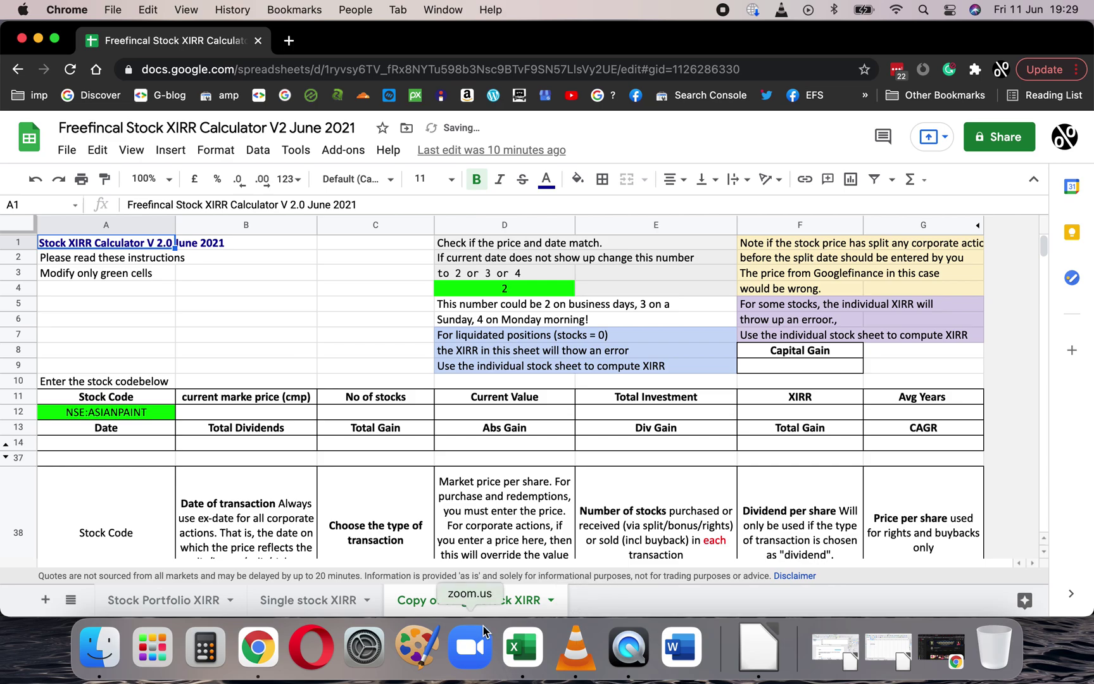
{"action": "double_click", "coordinate": [494, 608]}
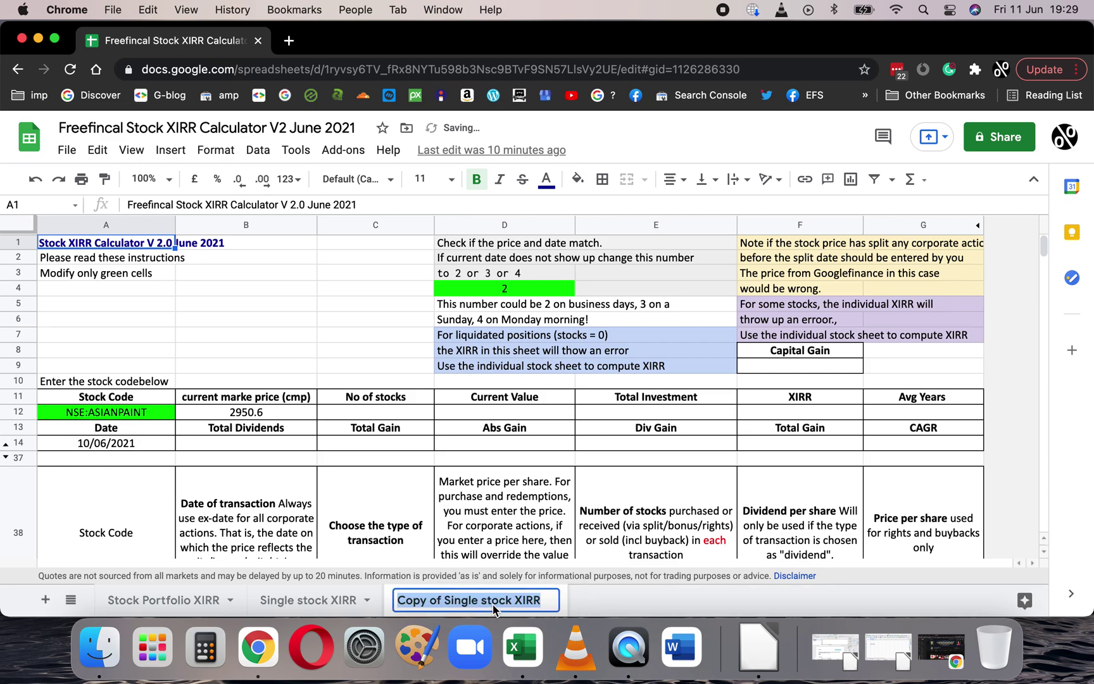
{"action": "type", "text": "ITC"}
{"action": "key", "text": "Return"}
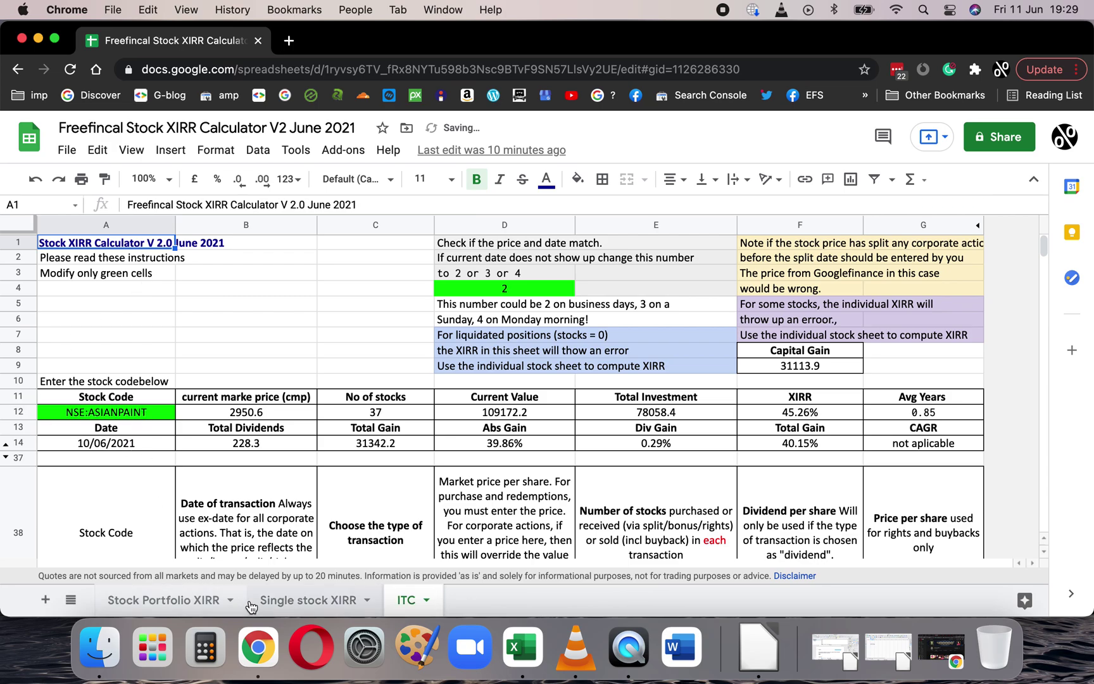
Copy the NSE:ITC stock code from the Stock Portfolio XIRR sheet into cell A12 of the Single stock XIRR sheet.
{"action": "left_click", "coordinate": [179, 603]}
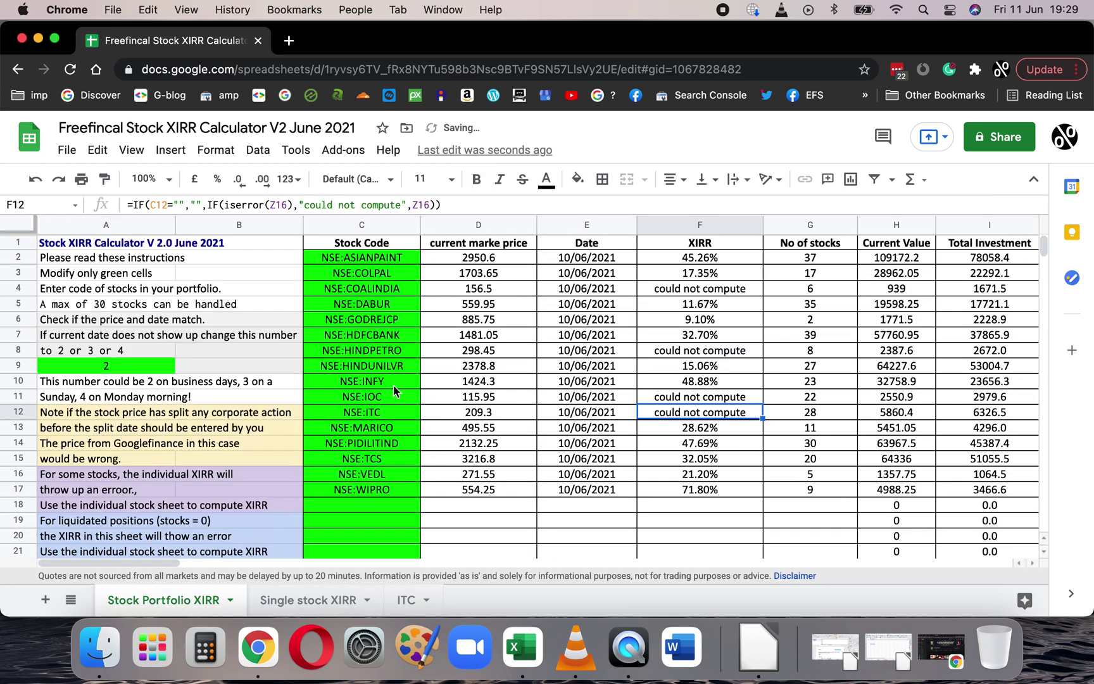
{"action": "left_click", "coordinate": [389, 416]}
{"action": "key", "text": "ctrl+c"}
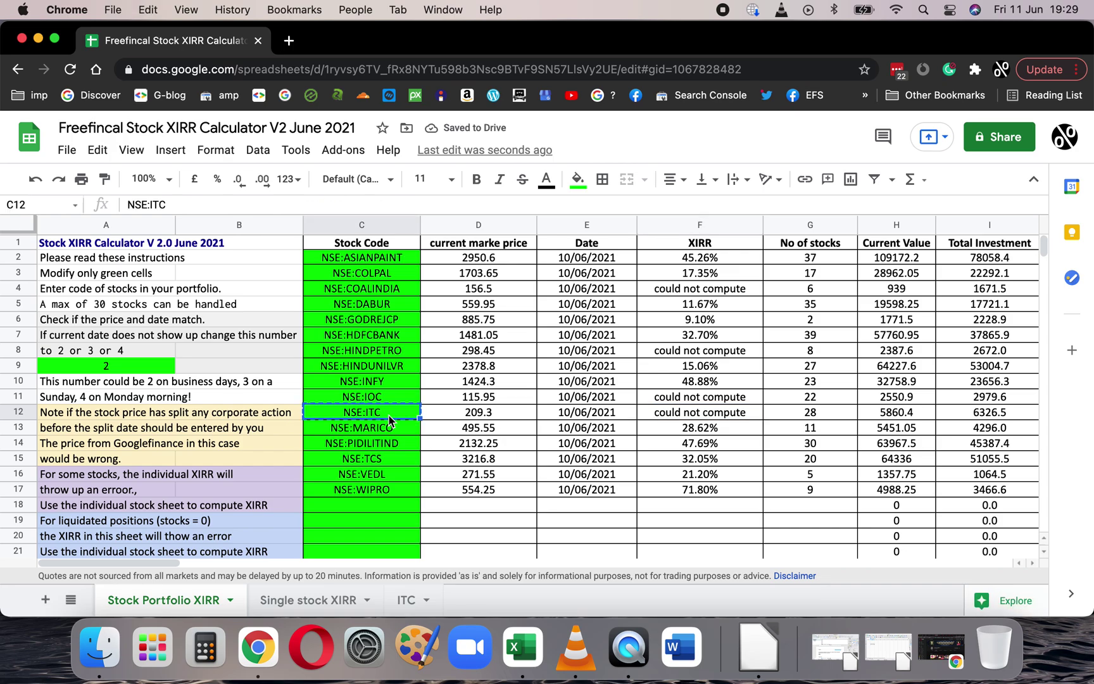
{"action": "left_click", "coordinate": [291, 601]}
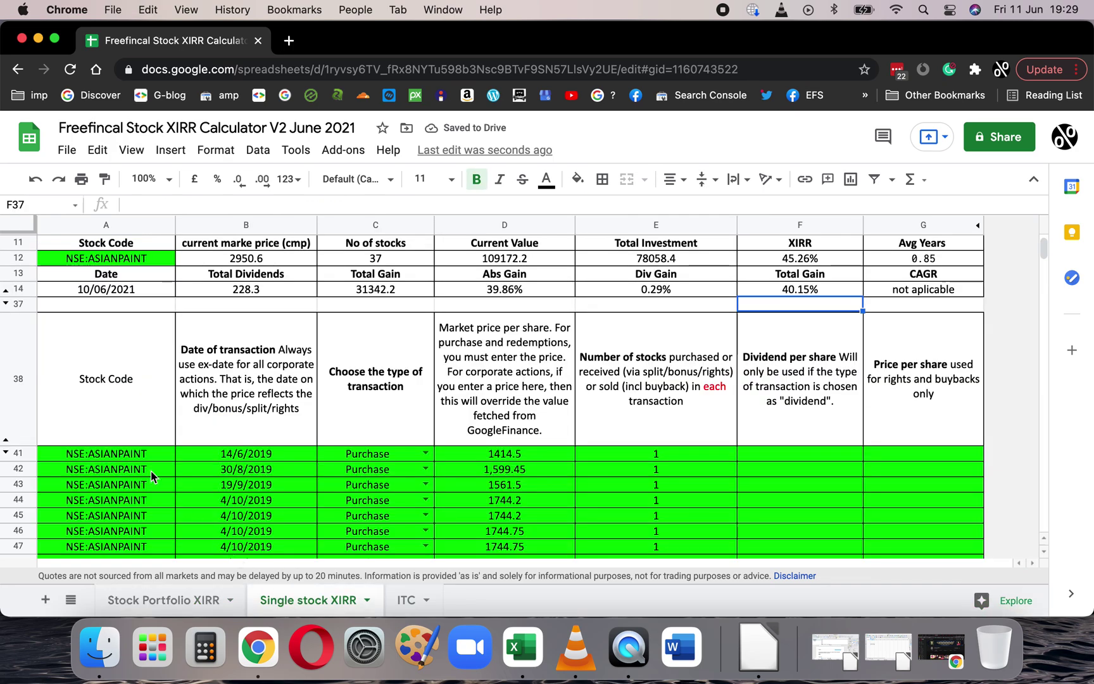
{"action": "left_click", "coordinate": [104, 259]}
{"action": "key", "text": "cmd+v"}
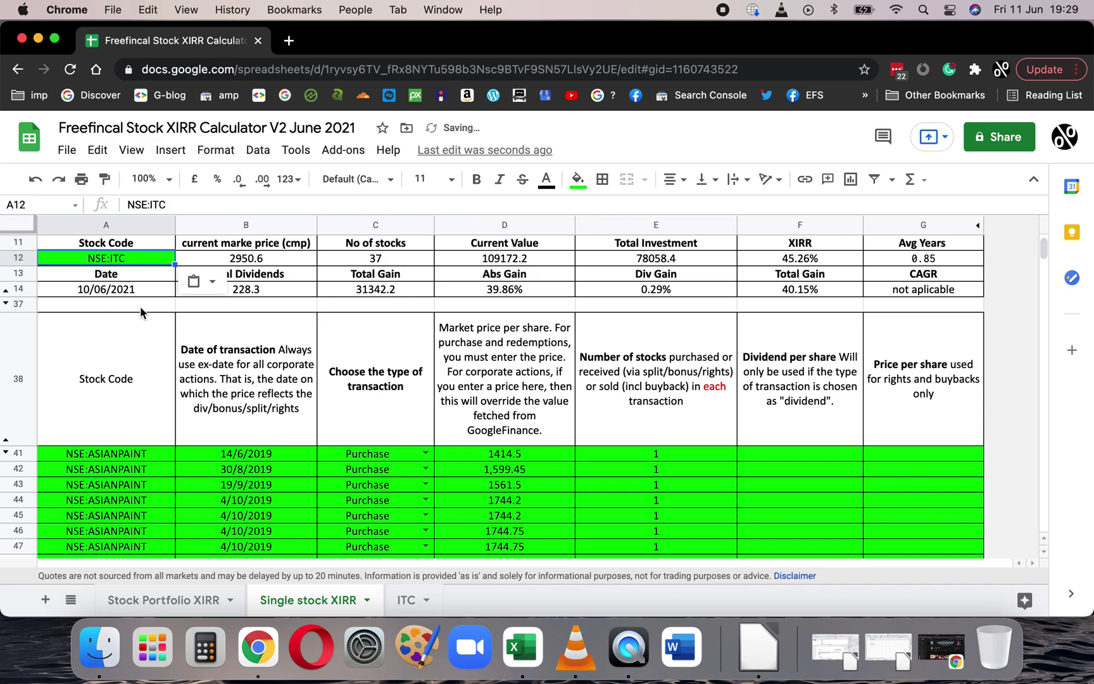
Clear the NSE:ASIANPAINT transactions in A41:F81 of the Single stock XIRR sheet, and select cell A41.
{"action": "left_click", "coordinate": [137, 328]}
{"action": "left_click", "coordinate": [131, 460]}
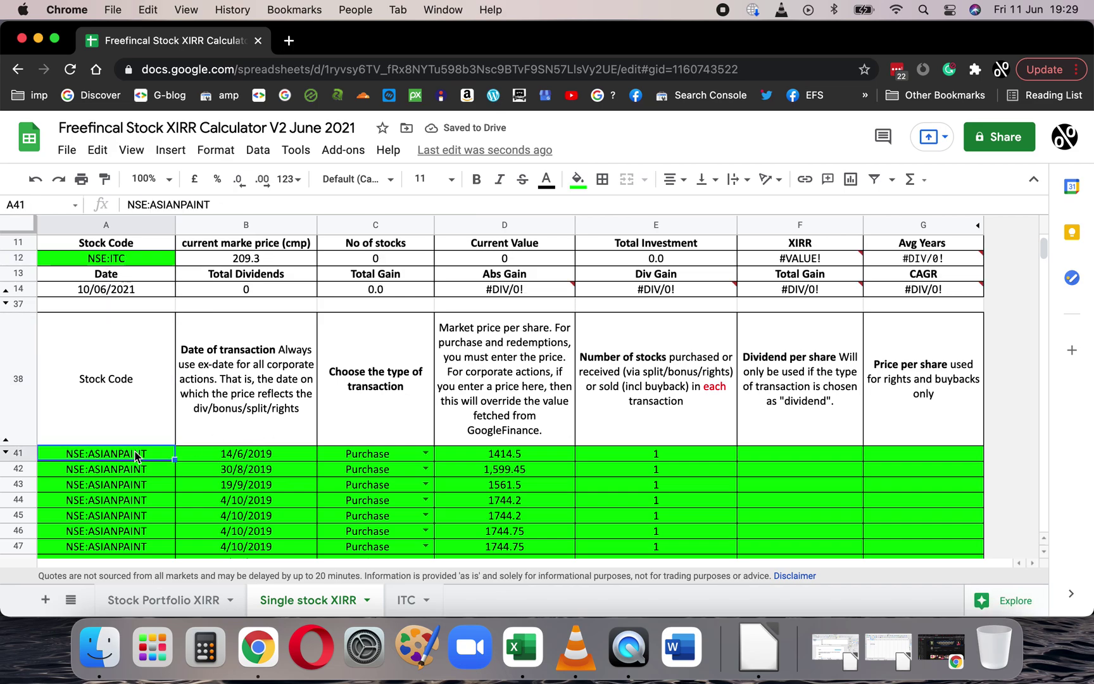
{"action": "key", "text": "shift+Right"}
{"action": "key", "text": "shift+Right"}
{"action": "key", "text": "shift+Right"}
{"action": "key", "text": "shift+Right"}
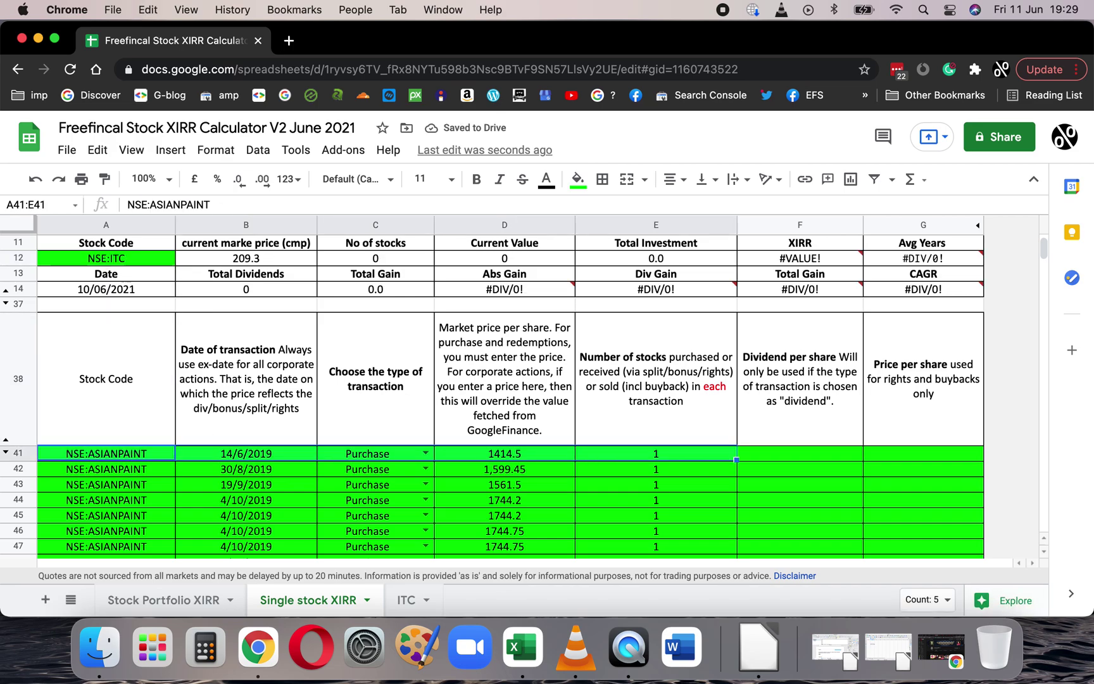
{"action": "key", "text": "shift+Right"}
{"action": "key", "text": "super+shift+Down"}
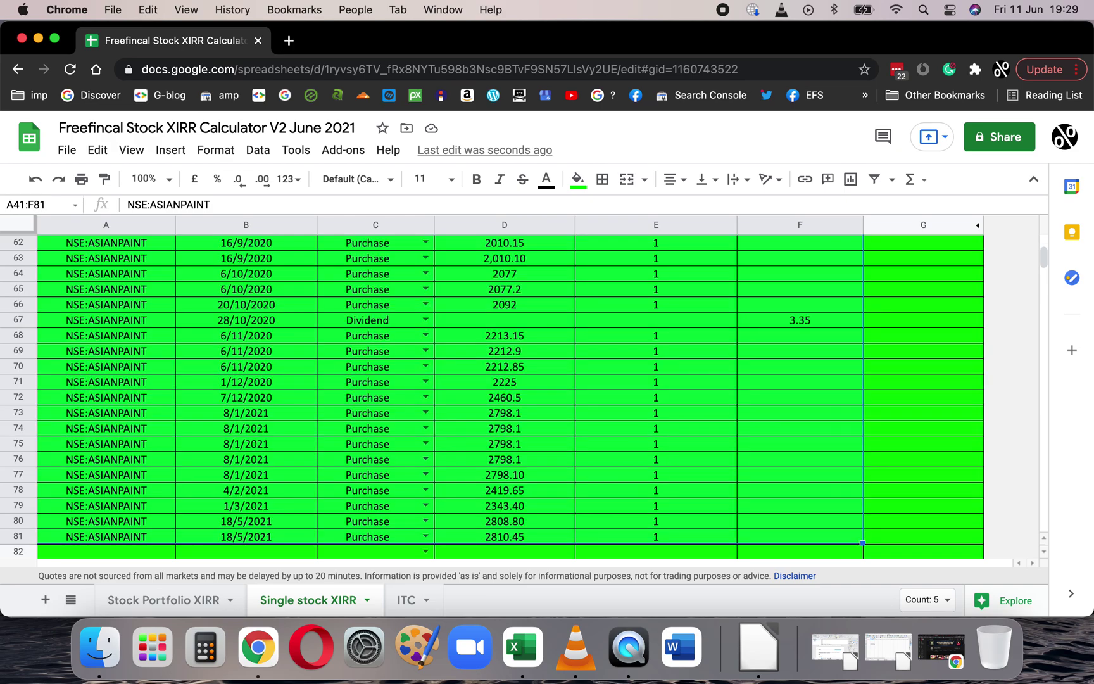
{"action": "key", "text": "Delete"}
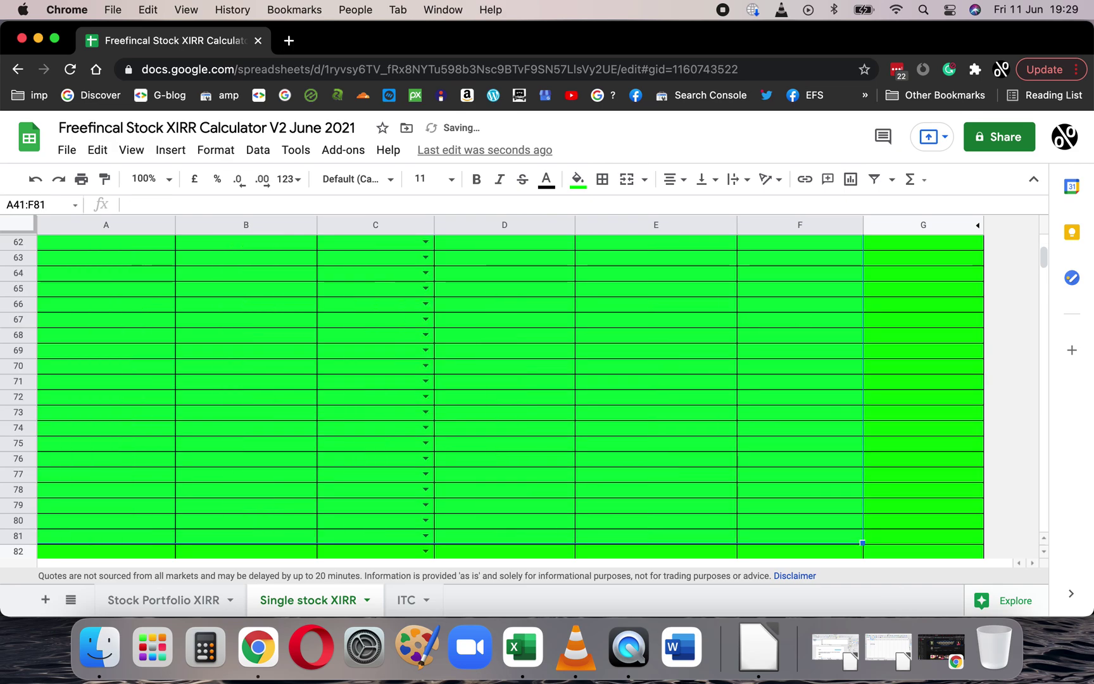
{"action": "scroll", "coordinate": [92, 392], "scroll_direction": "up", "scroll_amount": 10}
{"action": "left_click", "coordinate": [120, 501]}
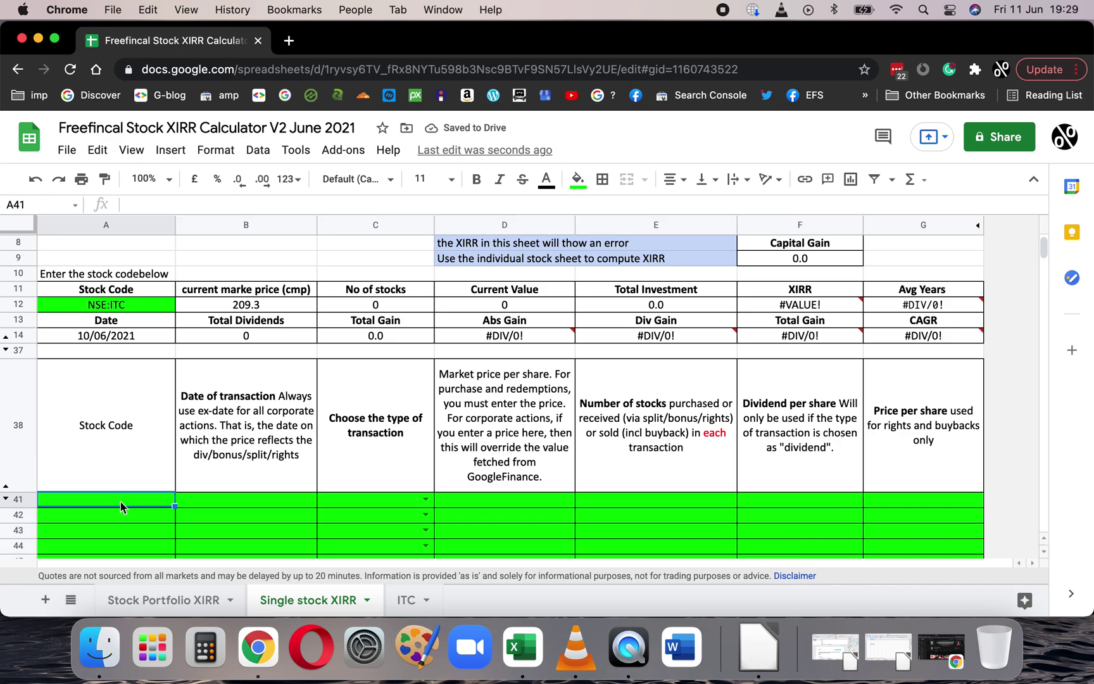
Switch to the Book5 workbook in Excel and examine the type, price, number of stocks and dividend columns on Sheet1.
{"action": "left_click", "coordinate": [527, 650]}
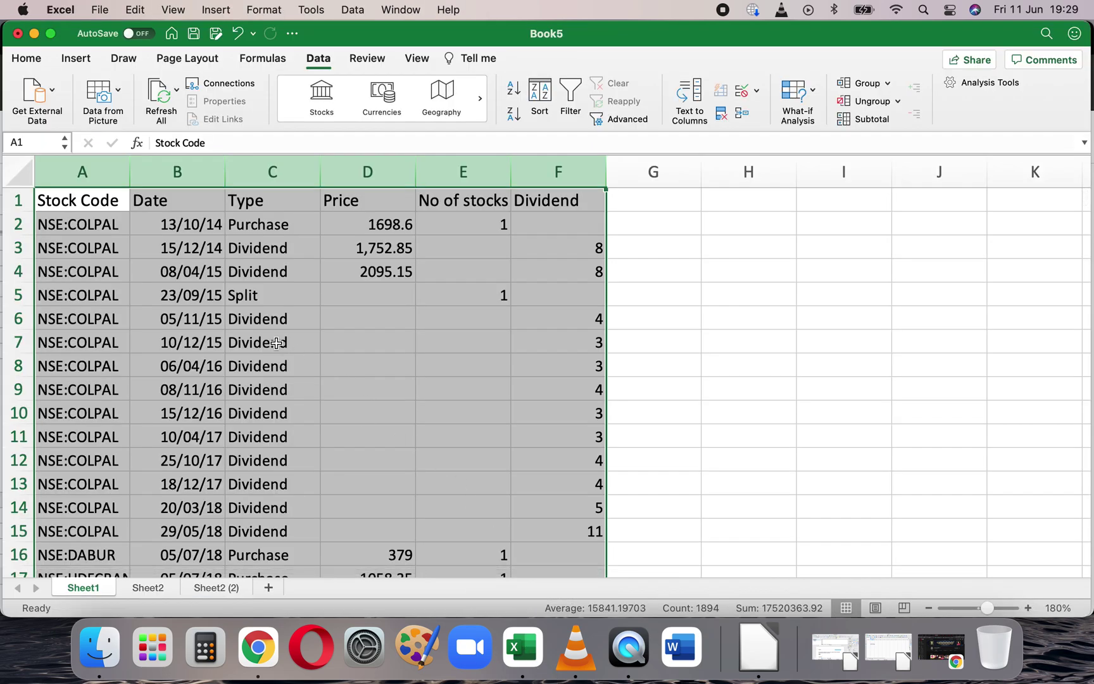
{"action": "left_click", "coordinate": [277, 343]}
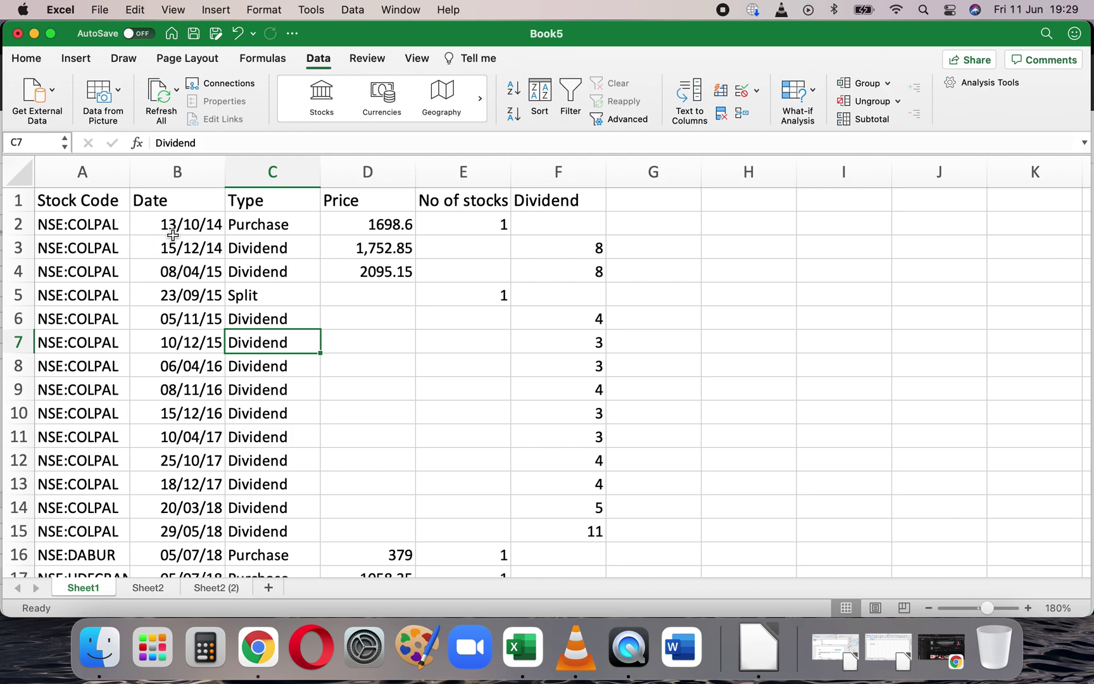
{"action": "left_click", "coordinate": [273, 229]}
{"action": "left_click", "coordinate": [388, 226]}
{"action": "left_click", "coordinate": [471, 227]}
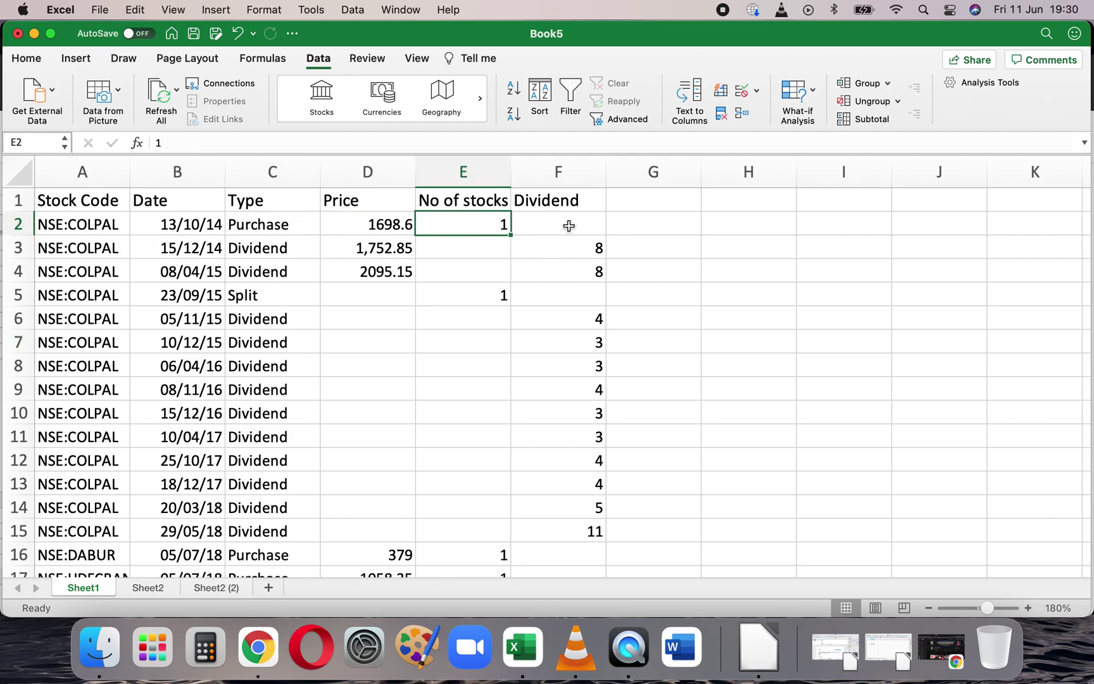
{"action": "left_click", "coordinate": [567, 226]}
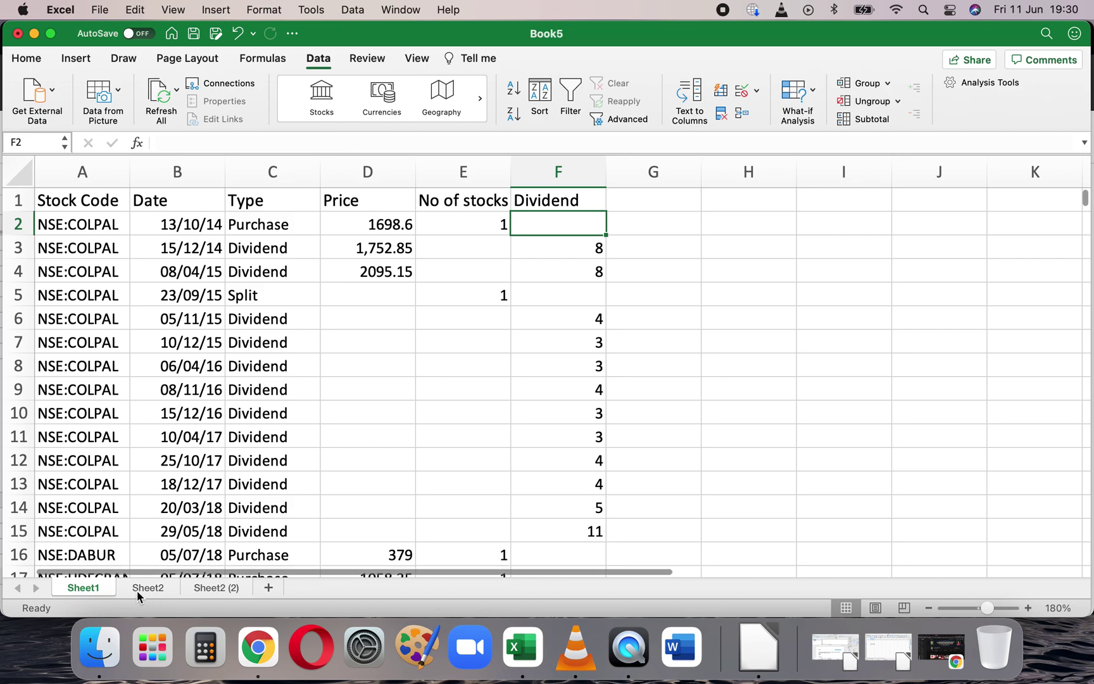
Copy the filtered NSE:ITC transactions in A267:F296 from Sheet2 of the Book5 workbook.
{"action": "left_click", "coordinate": [217, 584]}
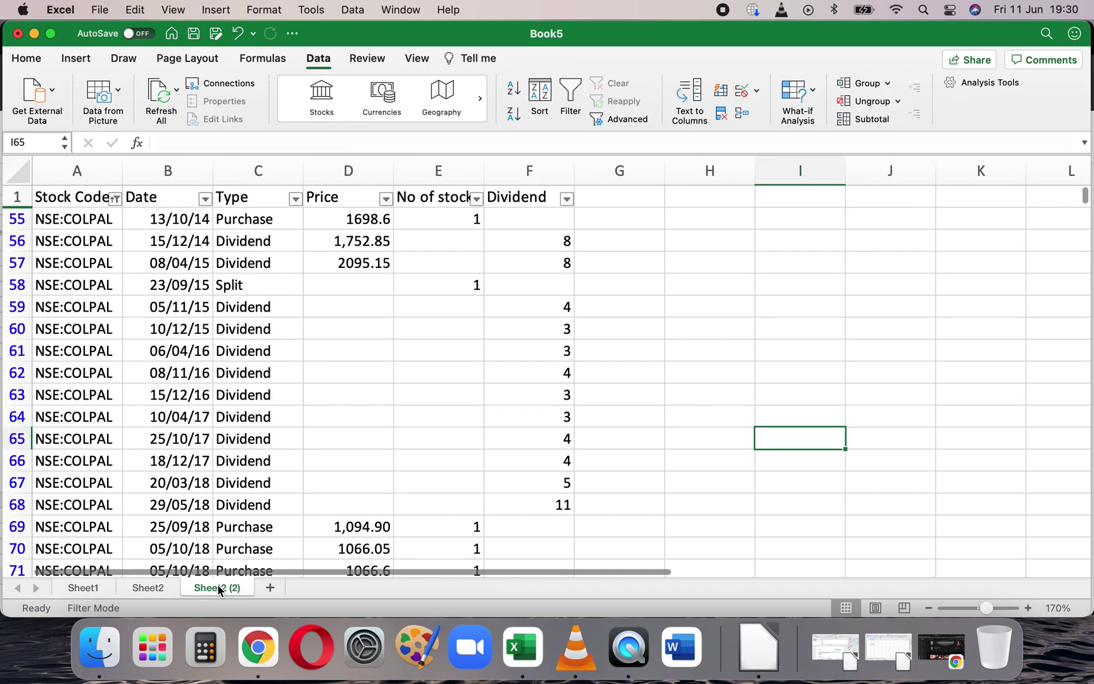
{"action": "left_click", "coordinate": [152, 398]}
{"action": "left_click", "coordinate": [158, 591]}
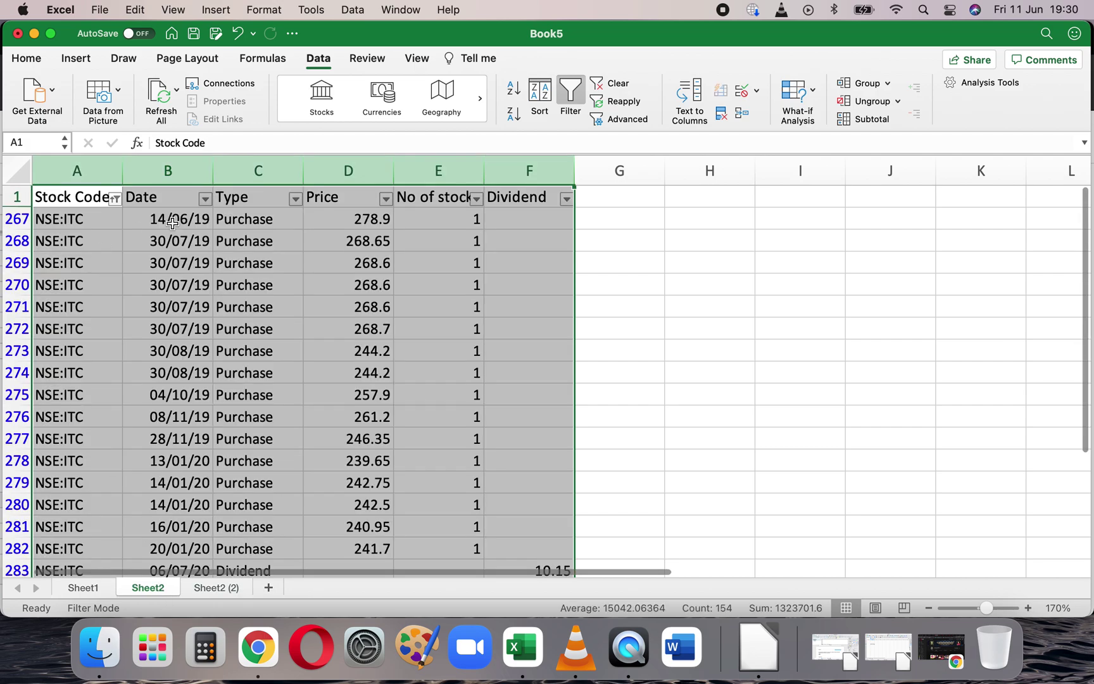
{"action": "left_click", "coordinate": [130, 286]}
{"action": "left_click_drag", "start_coordinate": [62, 222], "coordinate": [511, 542]}
{"action": "scroll", "coordinate": [505, 506], "scroll_direction": "down", "scroll_amount": 1}
{"action": "scroll", "coordinate": [505, 501], "scroll_direction": "down", "scroll_amount": 1}
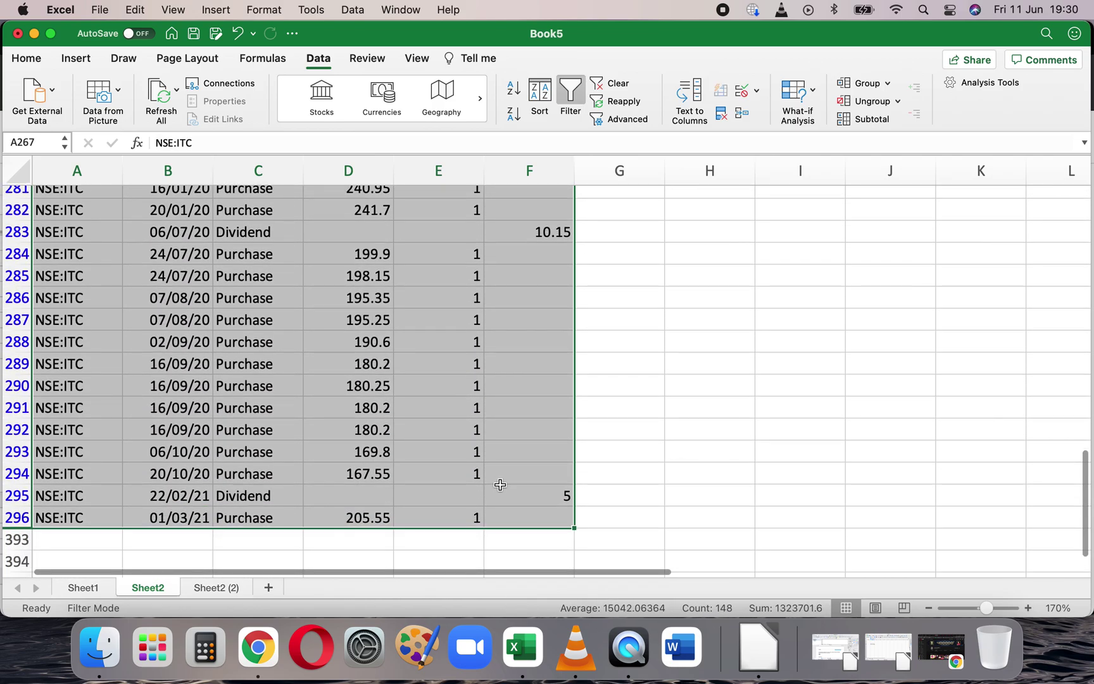
{"action": "scroll", "coordinate": [501, 483], "scroll_direction": "up", "scroll_amount": 5}
{"action": "key", "text": "super+c"}
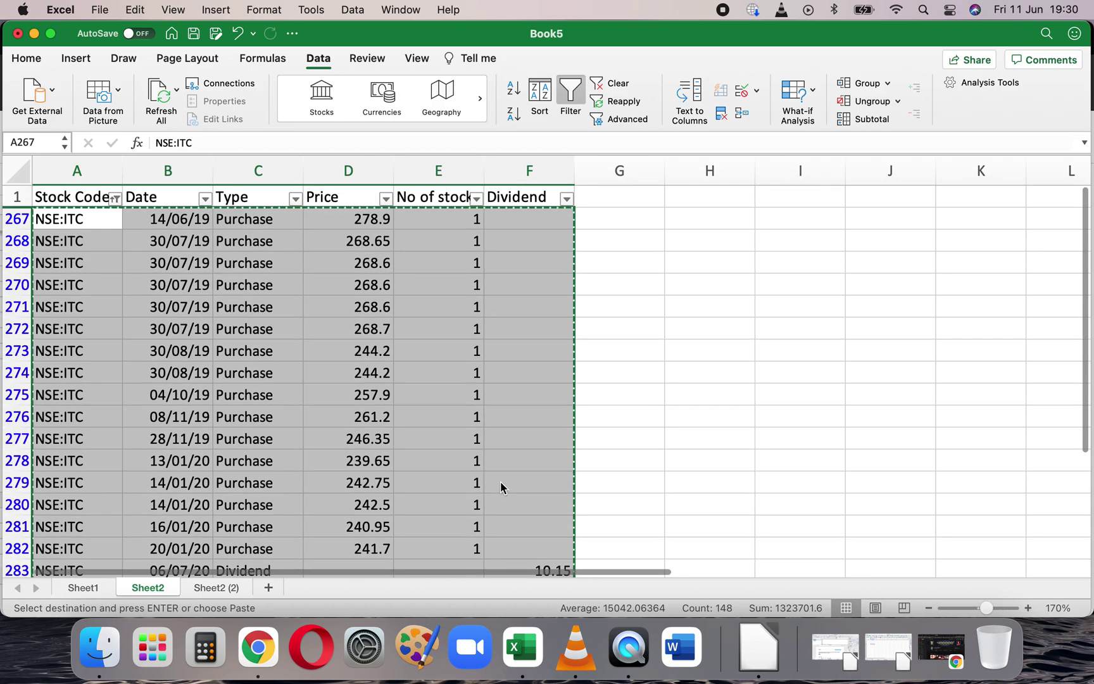
Switch to the XIRR calculator in Chrome and paste the NSE:ITC transactions as values only from cell A41 of the Single stock XIRR sheet.
{"action": "left_click", "coordinate": [258, 647]}
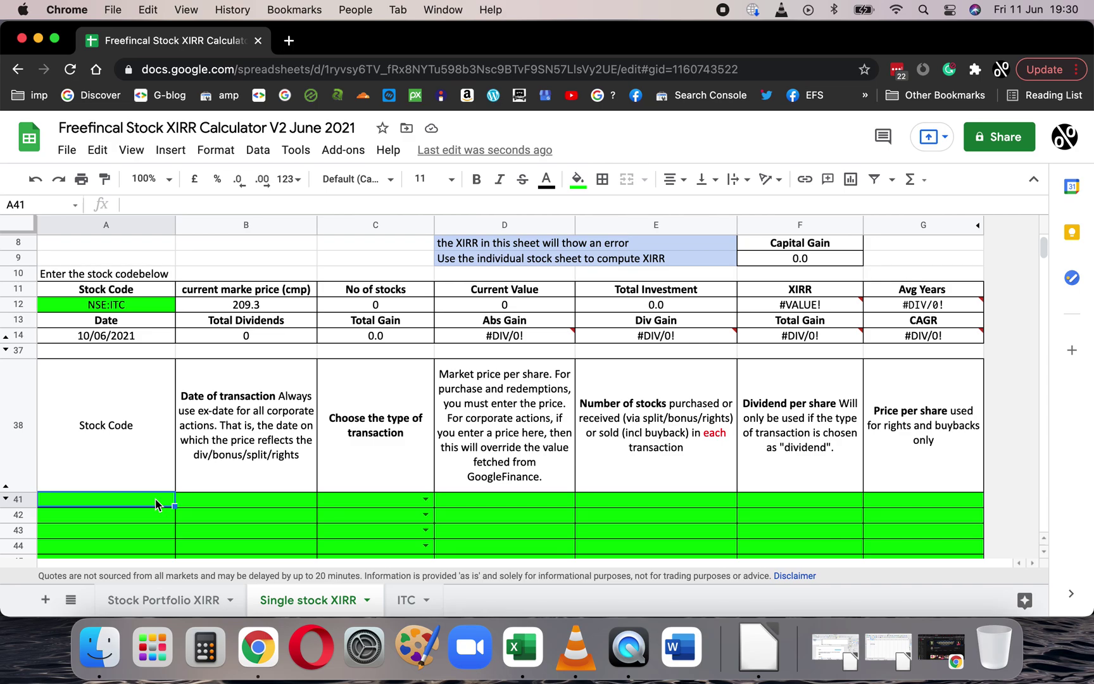
{"action": "key", "text": "super+v"}
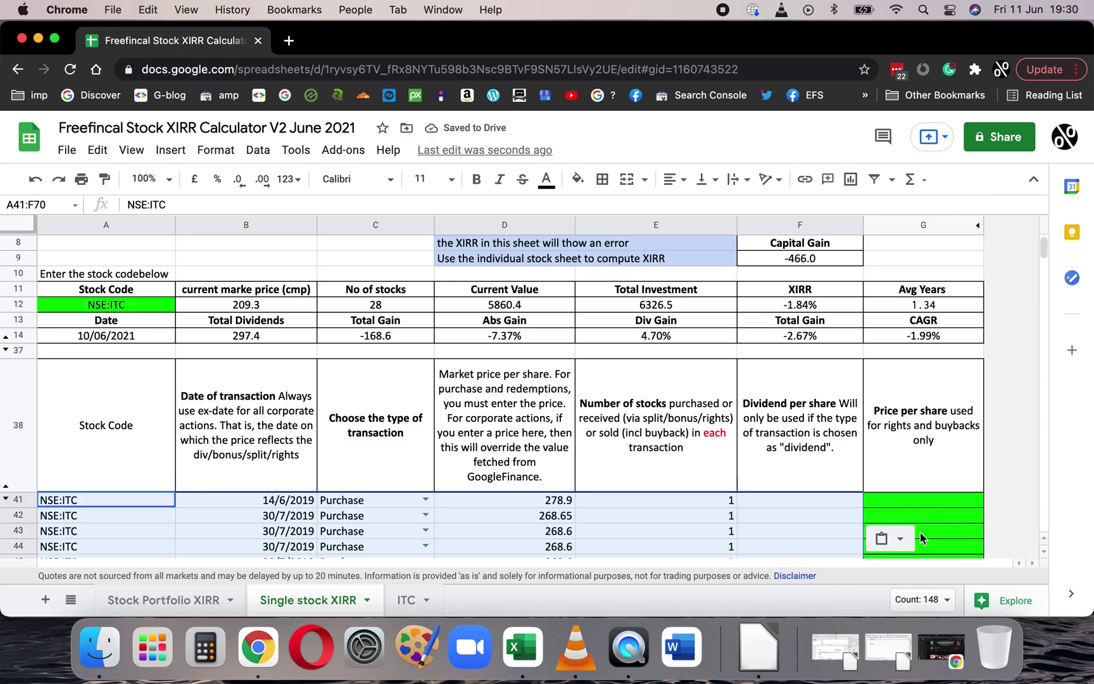
{"action": "left_click", "coordinate": [901, 543]}
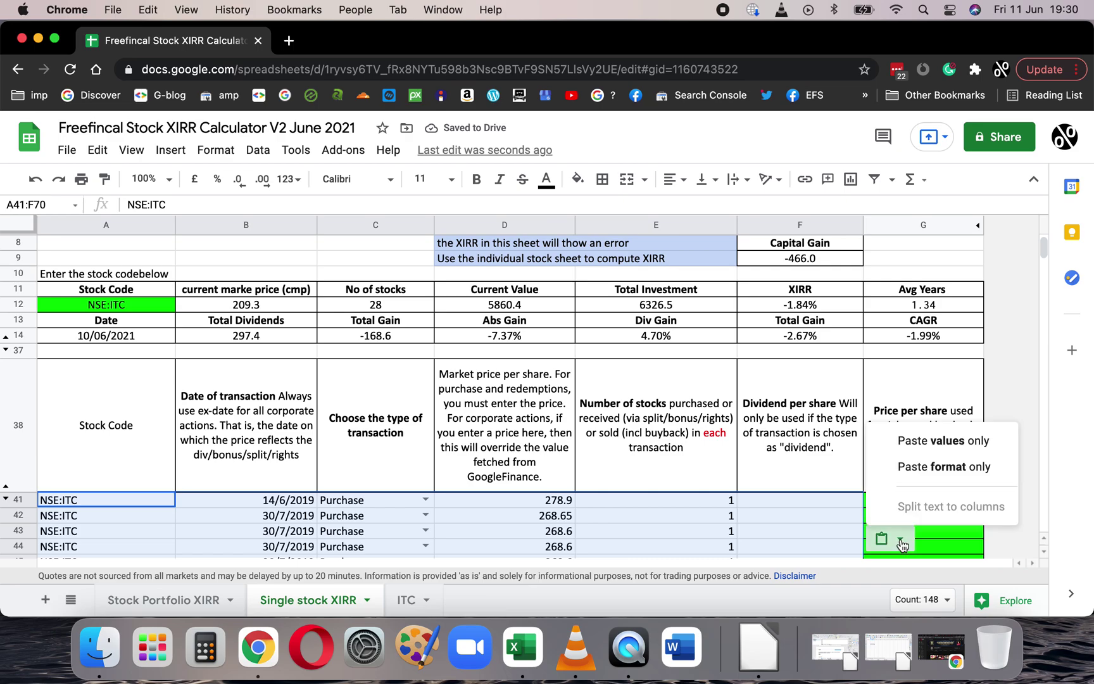
{"action": "left_click", "coordinate": [915, 443]}
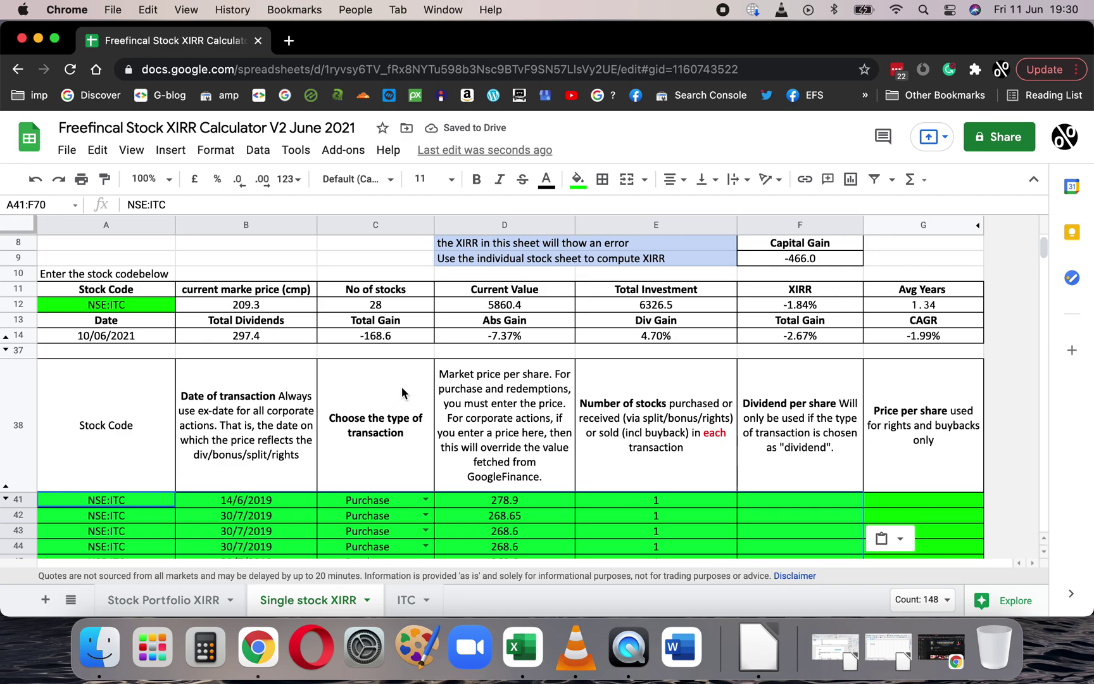
Check NSE:ITC's XIRR in the Single stock XIRR sheet against its row in the Stock Portfolio XIRR sheet.
{"action": "left_click", "coordinate": [833, 307]}
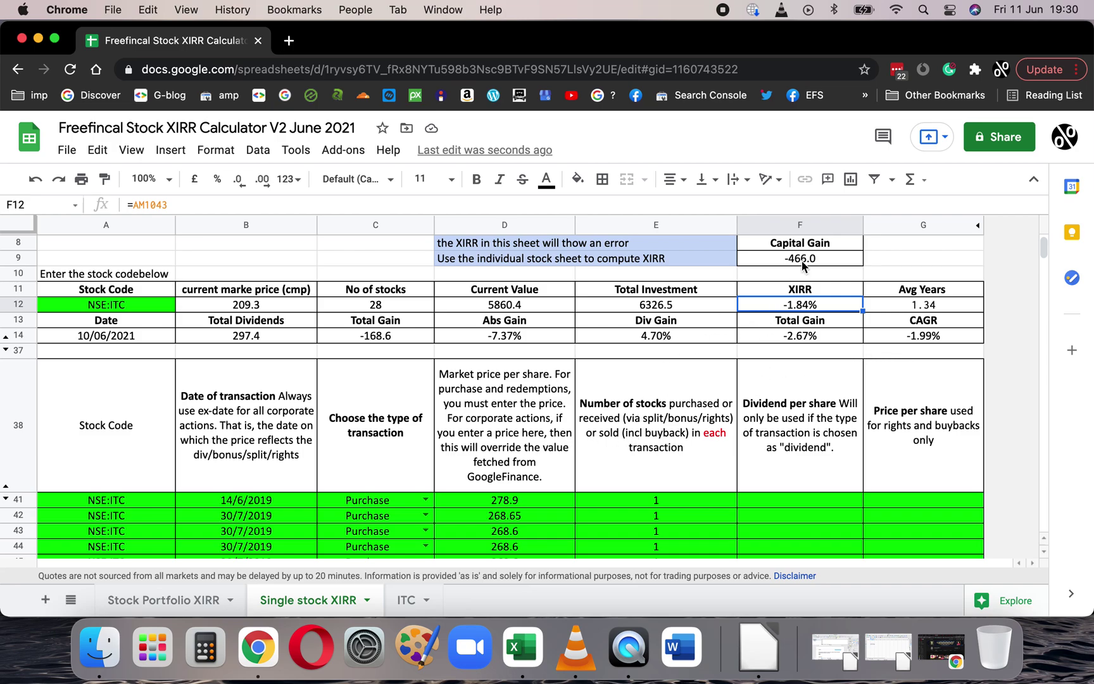
{"action": "left_click", "coordinate": [184, 605]}
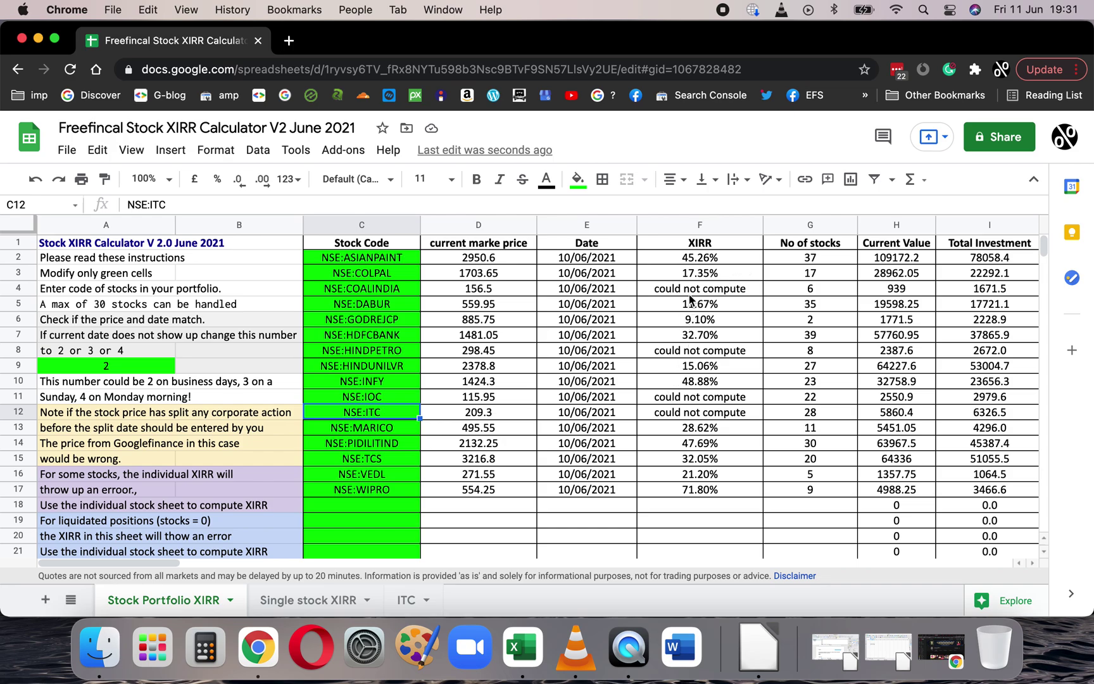
{"action": "left_click", "coordinate": [727, 260]}
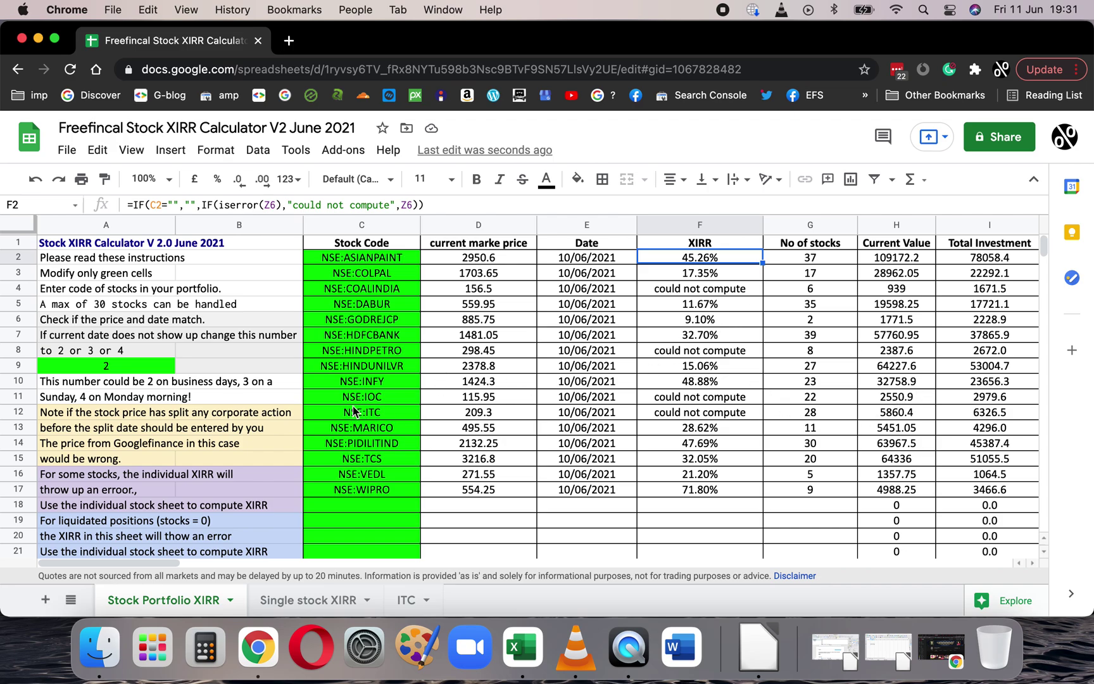
{"action": "left_click_drag", "start_coordinate": [358, 415], "coordinate": [694, 413]}
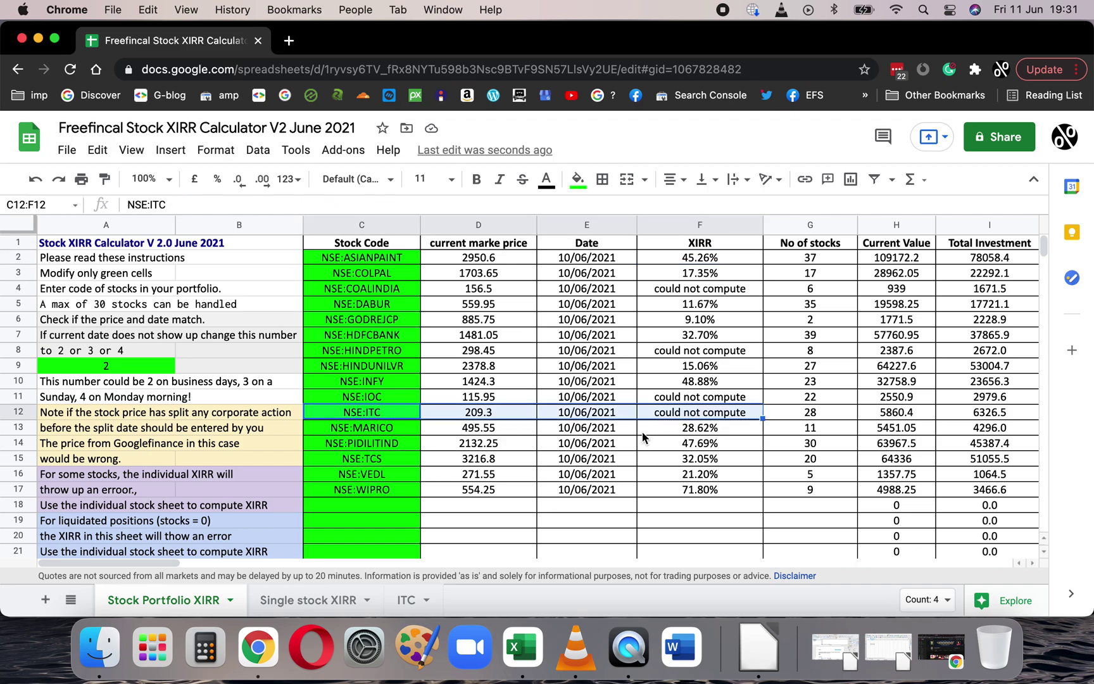
{"action": "left_click", "coordinate": [694, 422]}
Compare the stock codes and XIRR results across the ITC, Single stock XIRR and Stock Portfolio XIRR sheets.
{"action": "left_click", "coordinate": [406, 600]}
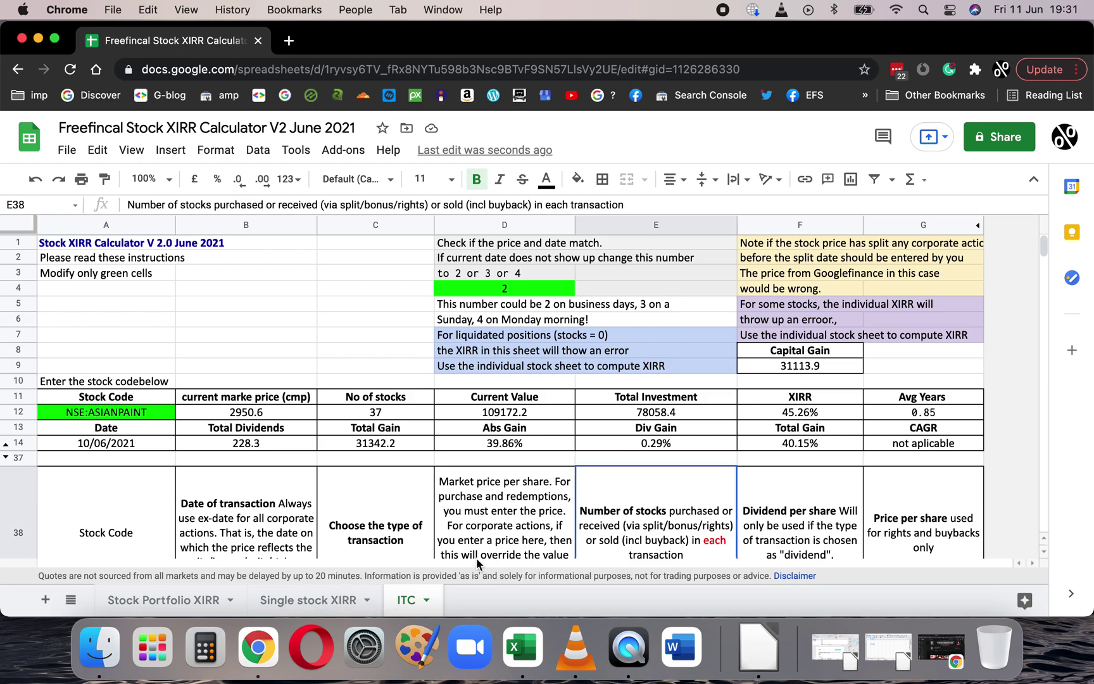
{"action": "left_click", "coordinate": [330, 601]}
{"action": "left_click", "coordinate": [390, 603]}
{"action": "left_click", "coordinate": [303, 603]}
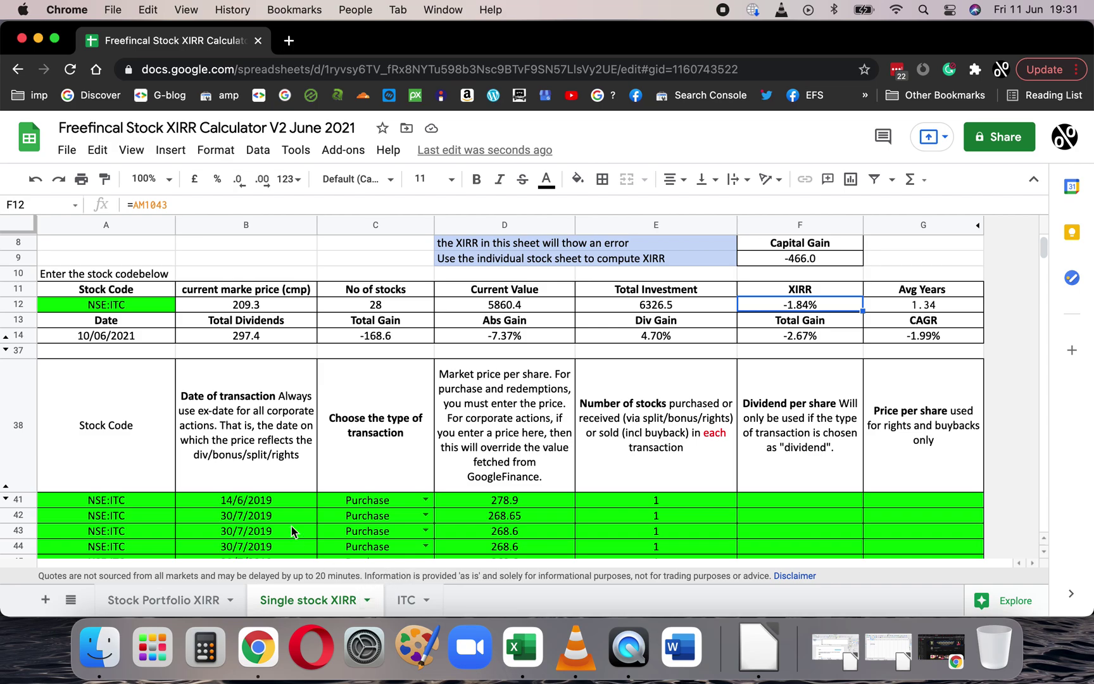
{"action": "left_click", "coordinate": [409, 601]}
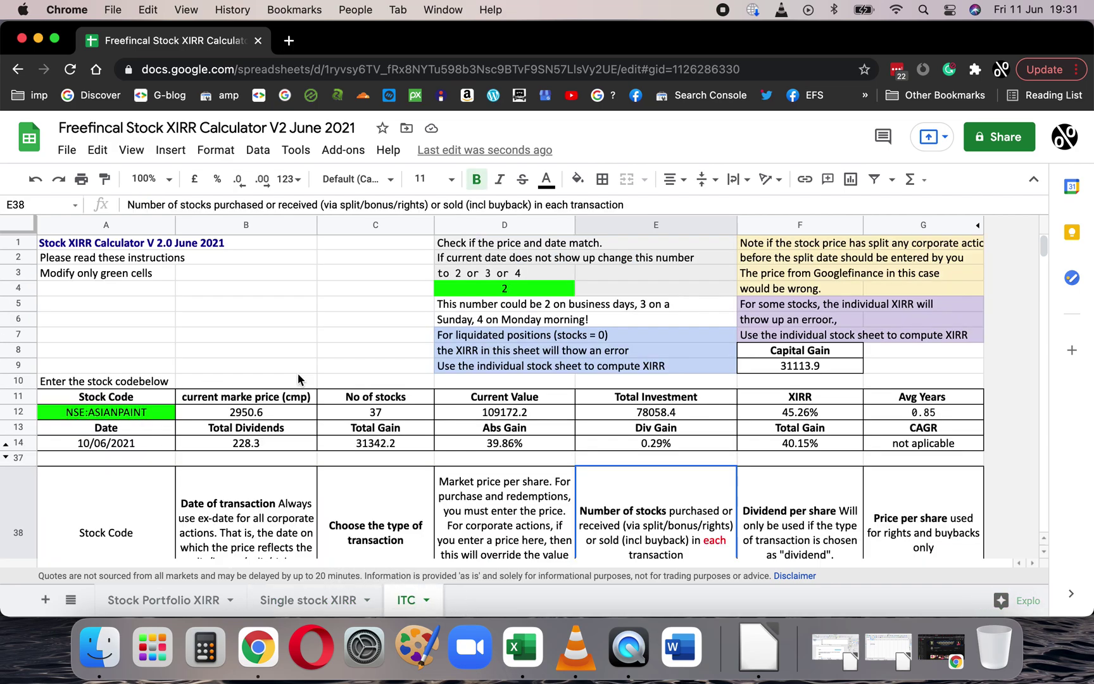
{"action": "left_click", "coordinate": [308, 600]}
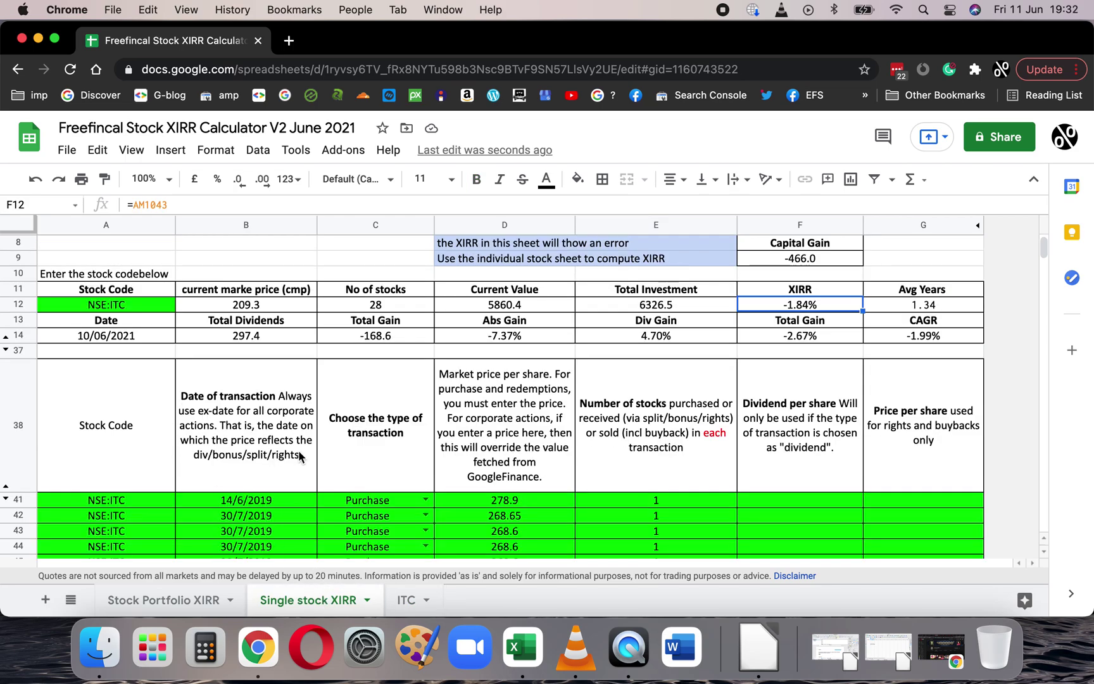
{"action": "left_click", "coordinate": [163, 601]}
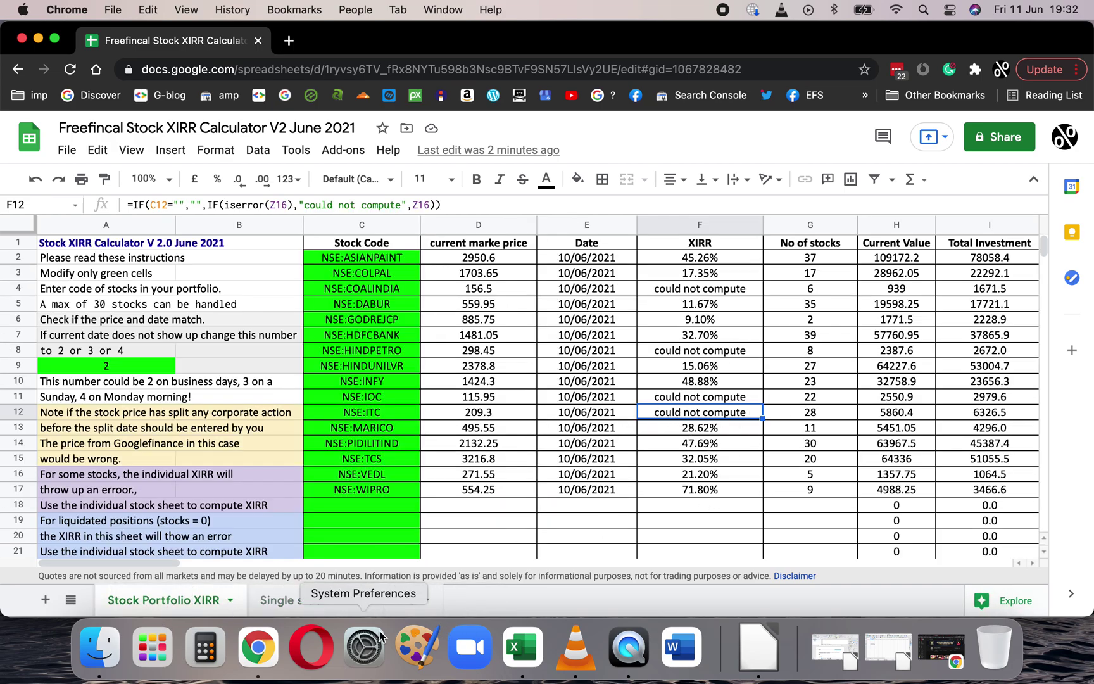
{"action": "left_click", "coordinate": [298, 600]}
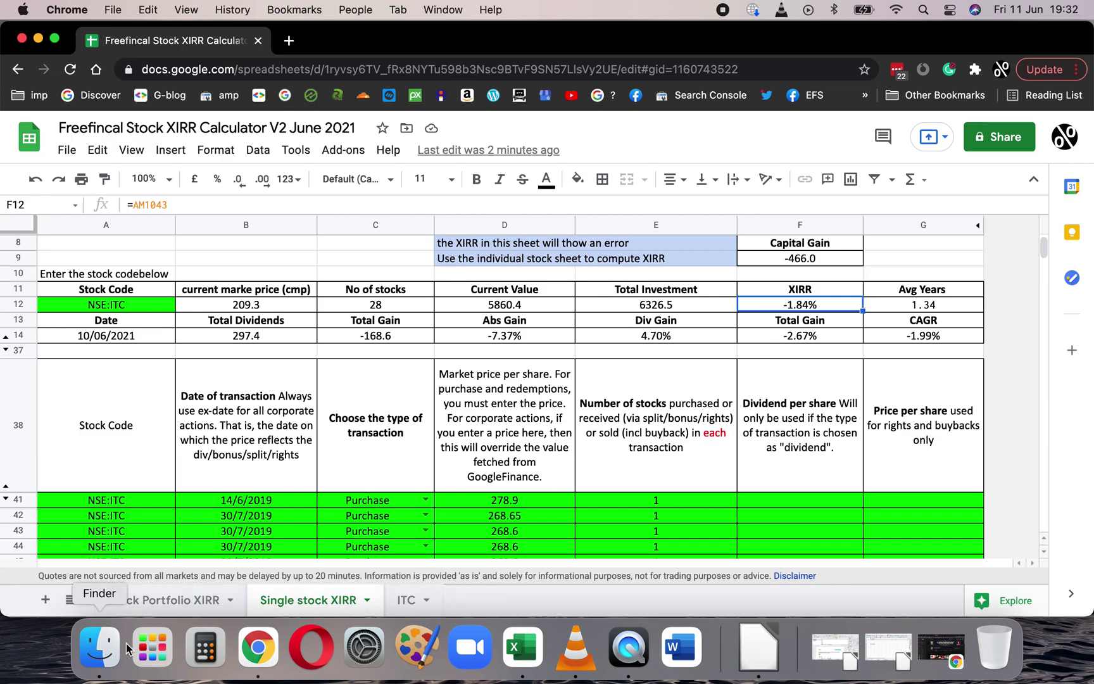
{"action": "left_click", "coordinate": [186, 598]}
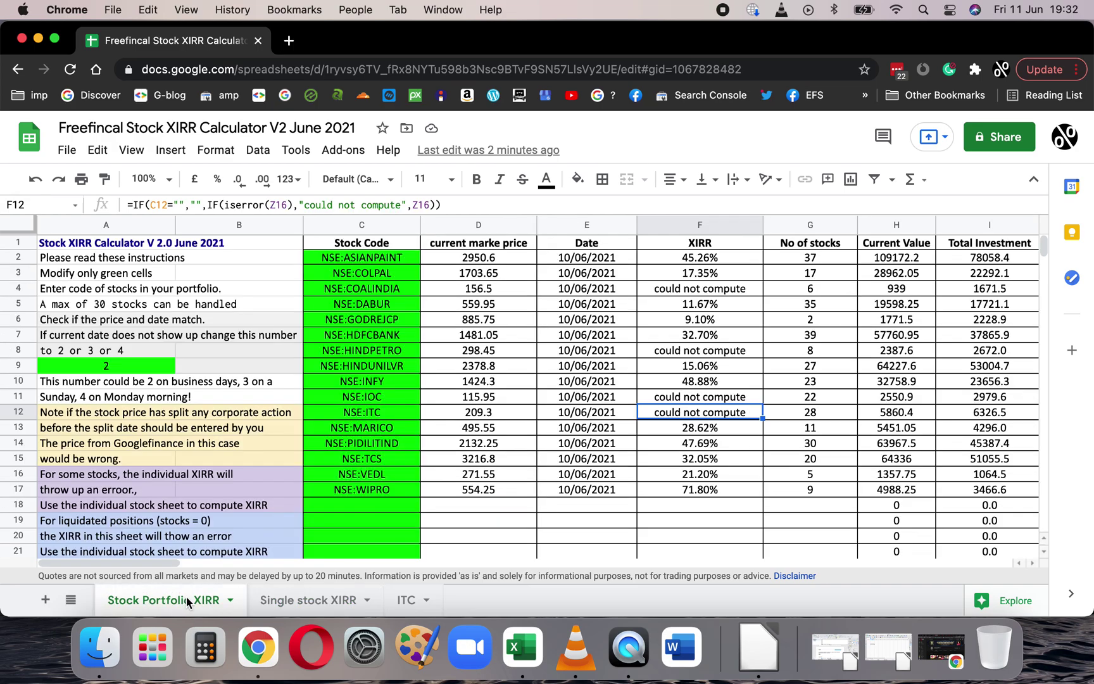